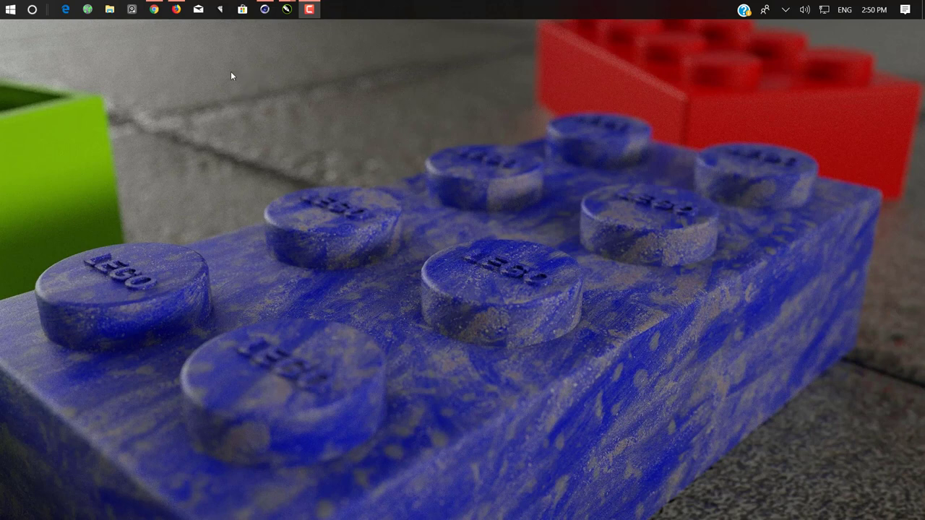
Step: Switch to Firefox and look over the Blogger welcome page and the Namecheap account dashboard
{"action": "left_click", "coordinate": [176, 8]}
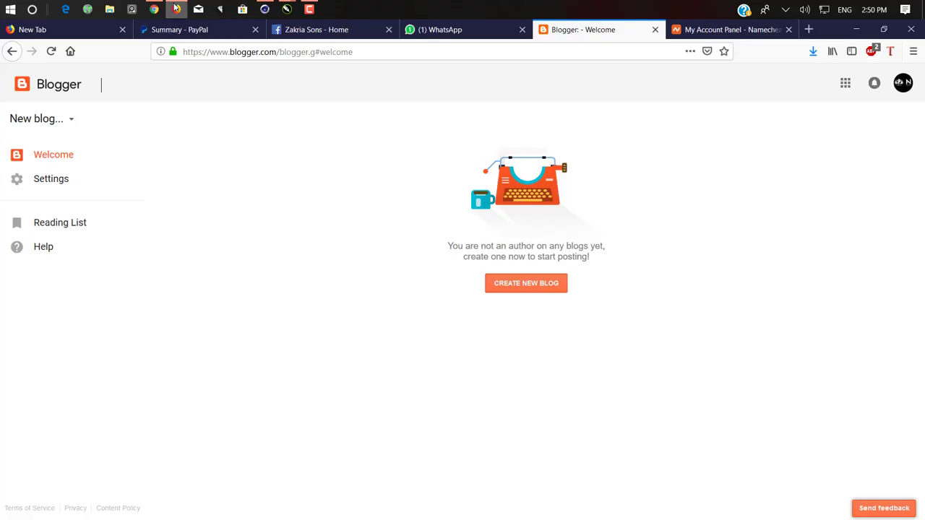
{"action": "left_click", "coordinate": [718, 32]}
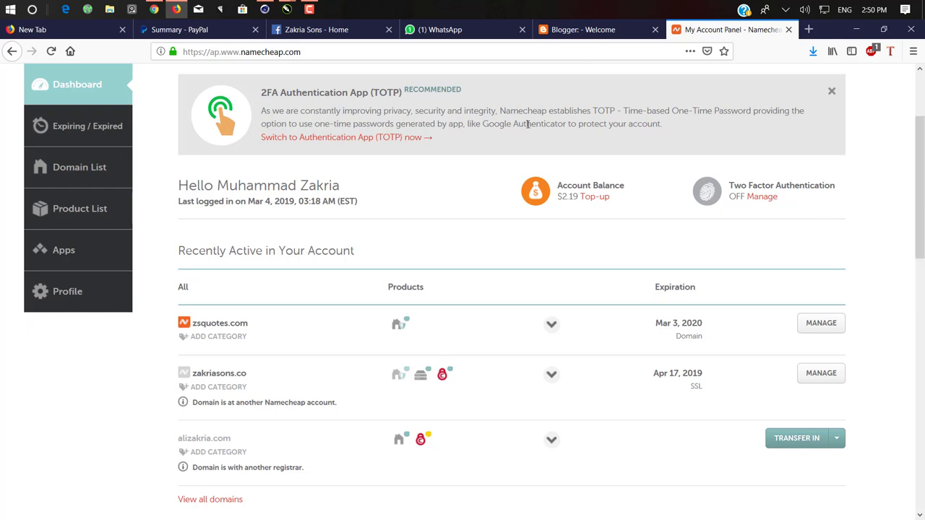
{"action": "left_click", "coordinate": [584, 34]}
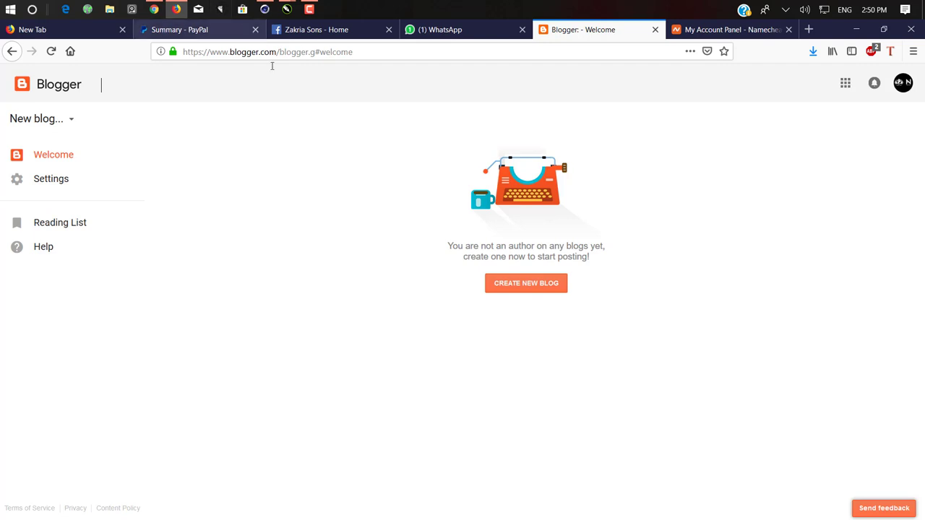
{"action": "left_click", "coordinate": [683, 33]}
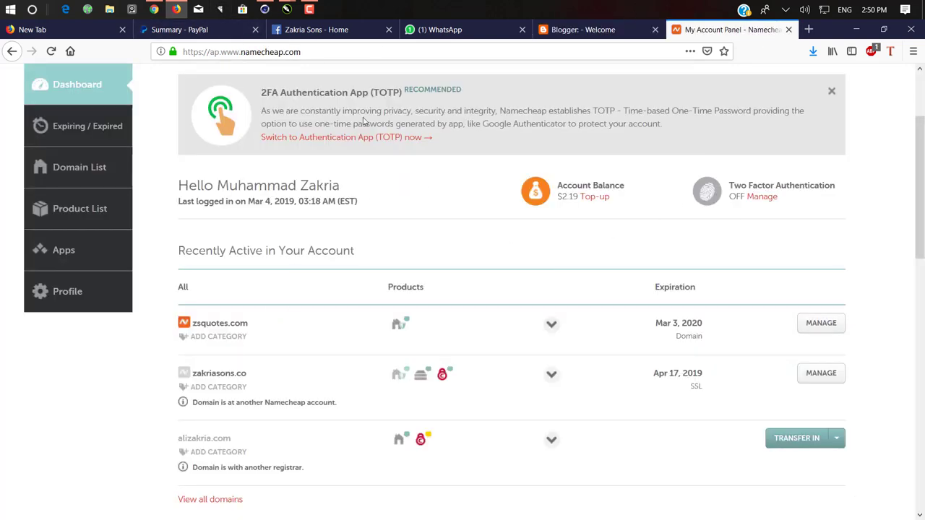
Step: Write the sample address yourname.blogspot.com in the Blogger page's address bar without loading it
{"action": "left_click", "coordinate": [580, 31]}
{"action": "left_click", "coordinate": [380, 54]}
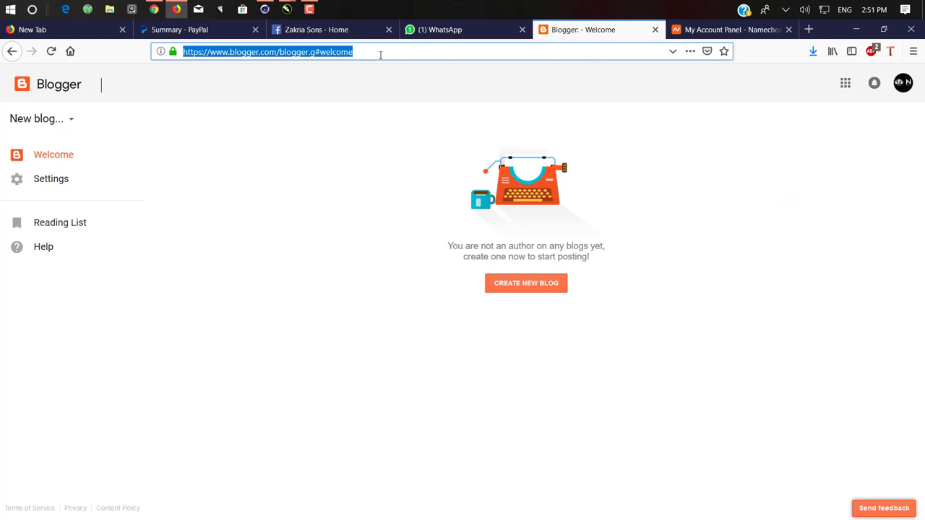
{"action": "type", "text": "yourn"}
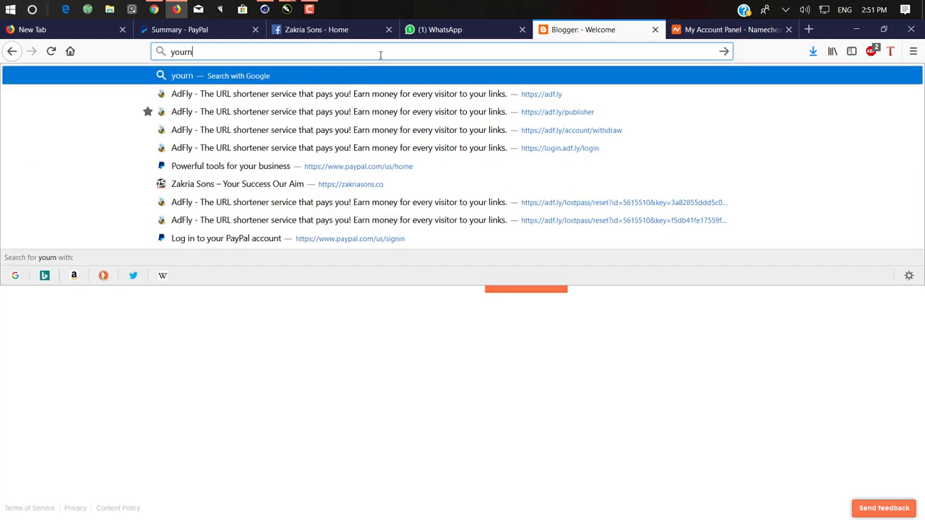
{"action": "type", "text": "ame.bl"}
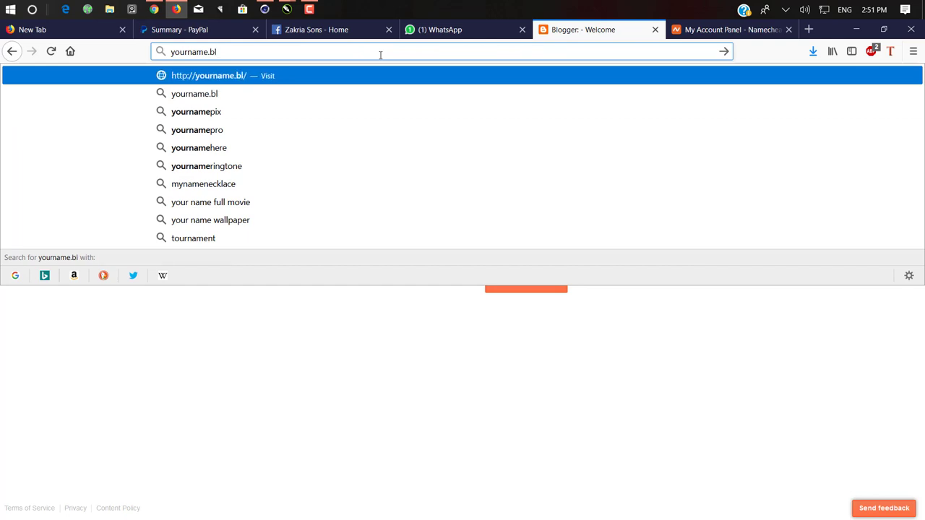
{"action": "type", "text": "ogspot.com"}
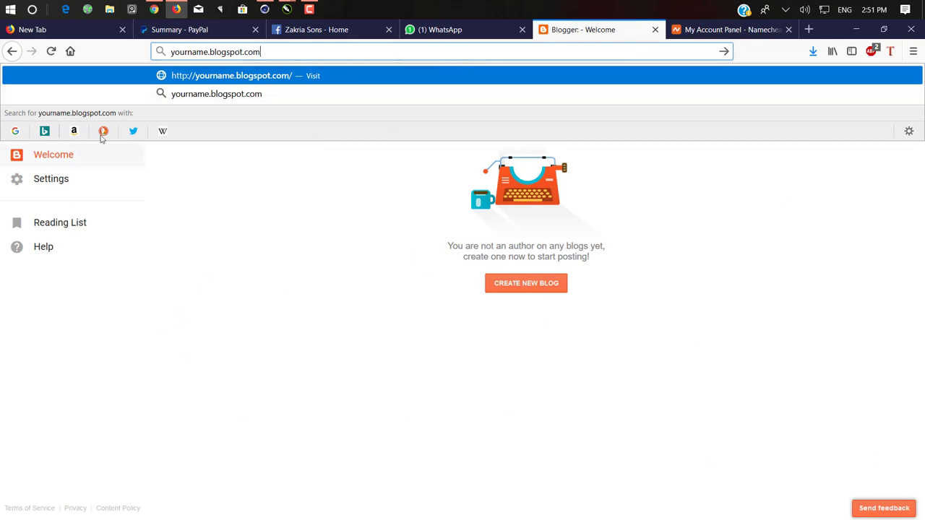
{"action": "left_click", "coordinate": [304, 240]}
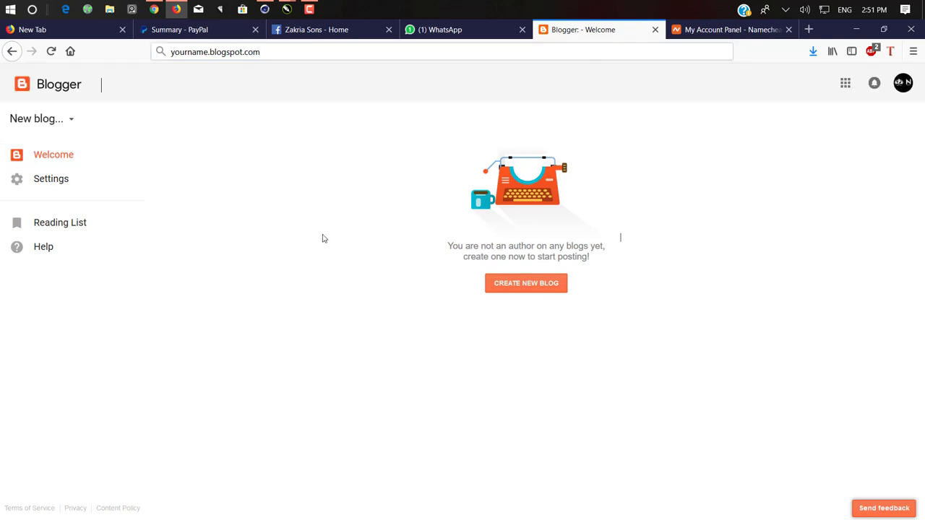
{"action": "left_click", "coordinate": [715, 29]}
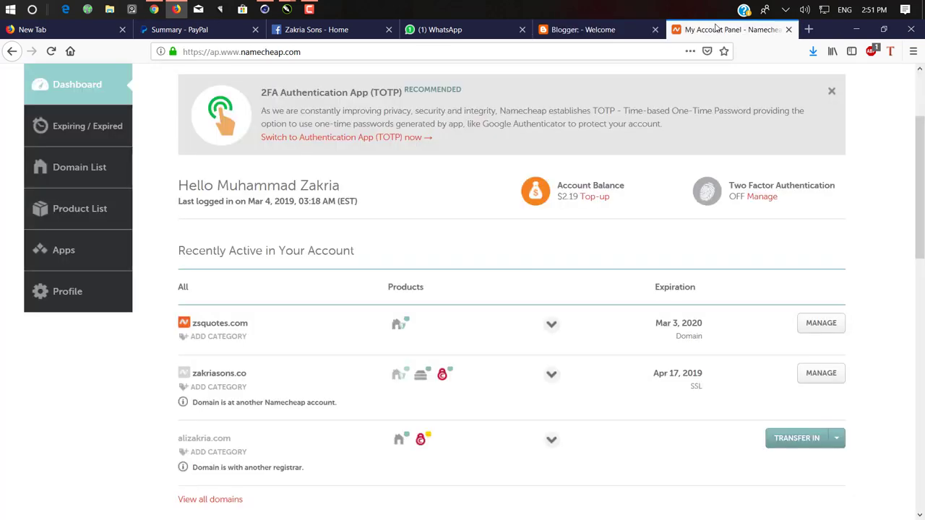
{"action": "left_click", "coordinate": [607, 30]}
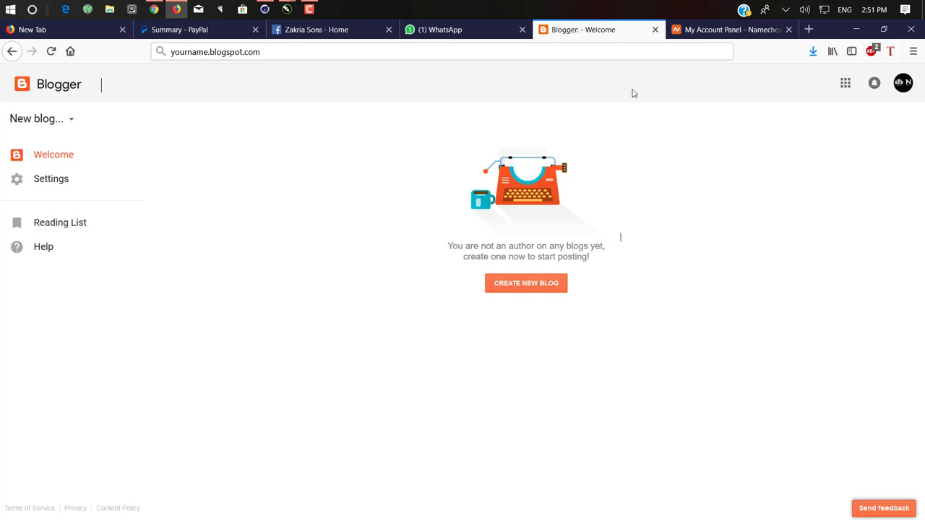
{"action": "left_click", "coordinate": [741, 30]}
{"action": "left_click", "coordinate": [564, 30]}
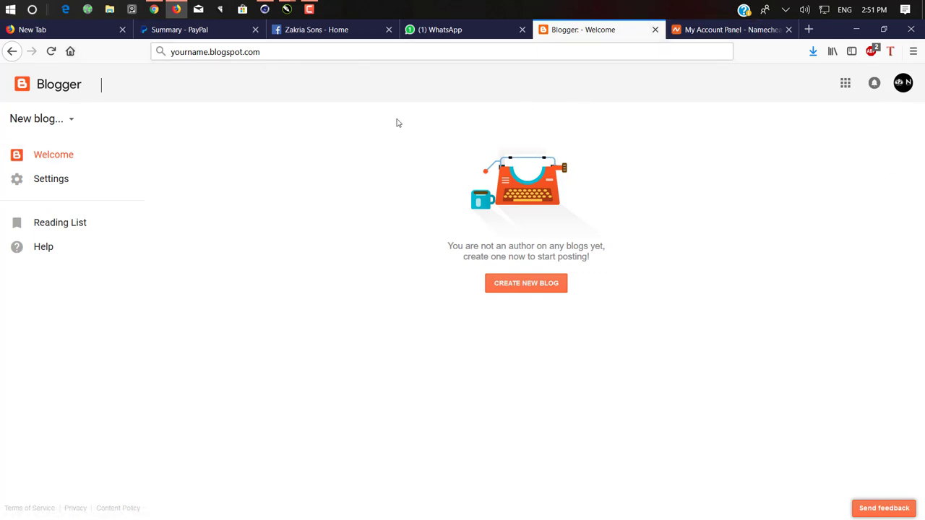
Step: Replace the sample blogspot address in the address bar with blogger
{"action": "double_click", "coordinate": [262, 52]}
{"action": "type", "text": "blo"}
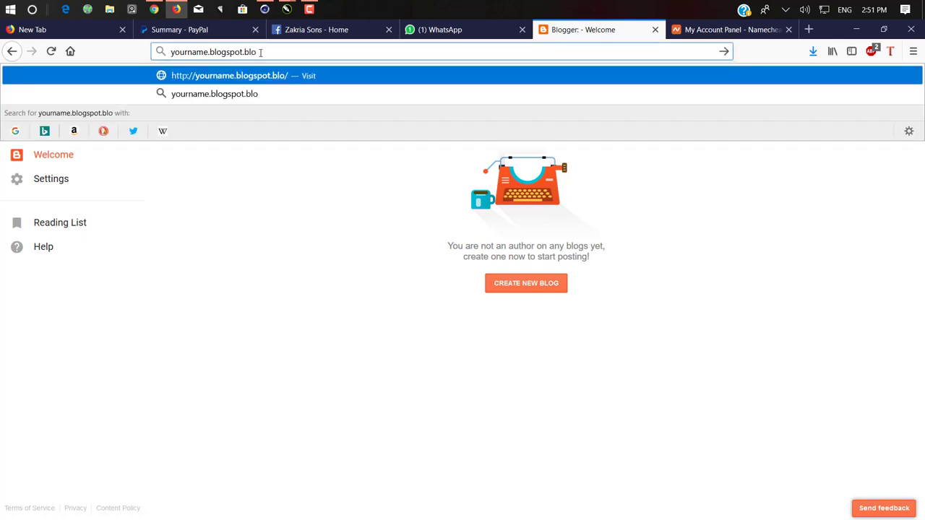
{"action": "key", "text": "ctrl+a"}
{"action": "type", "text": "blogger"}
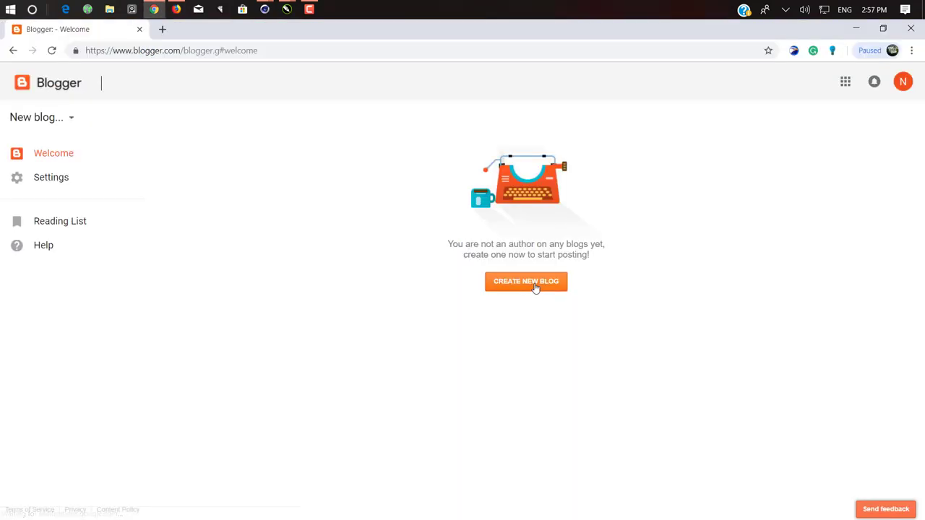
Step: Create a new blog titled ZS Quotes at the address zsquote.blogspot.com with the Contempo theme
{"action": "left_click", "coordinate": [536, 288]}
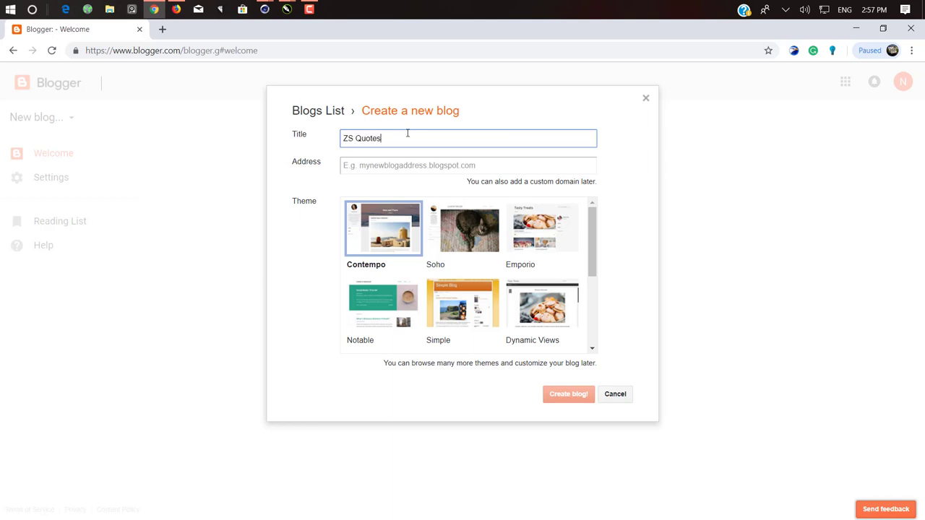
{"action": "key", "text": "Tab"}
{"action": "type", "text": "zsquo"}
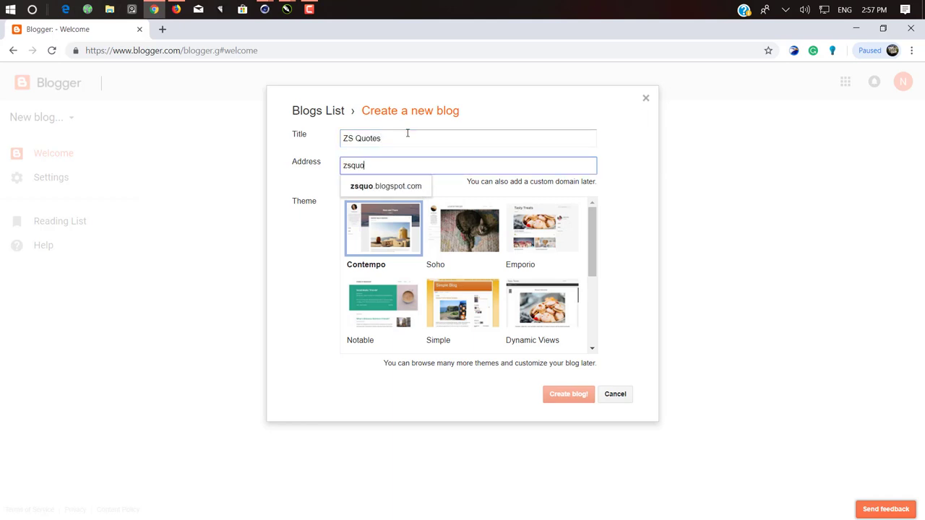
{"action": "type", "text": "te"}
{"action": "key", "text": "Tab"}
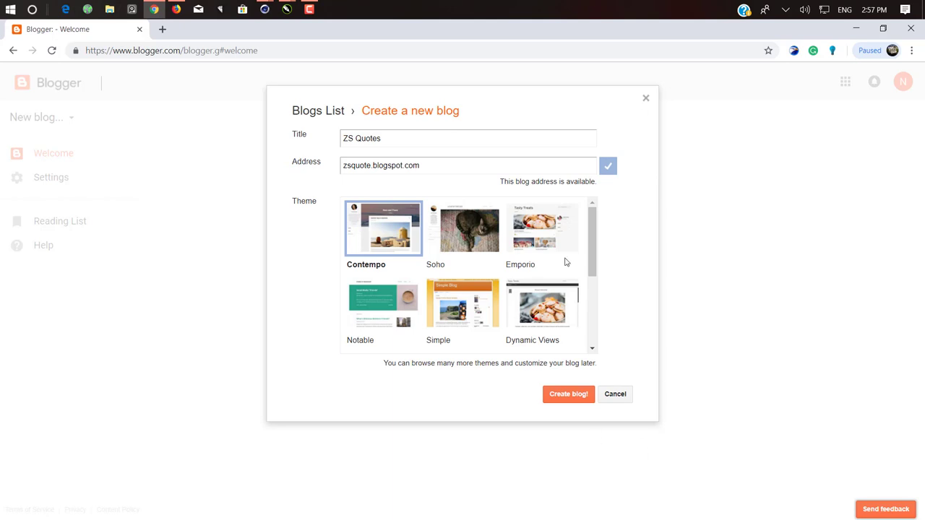
{"action": "scroll", "coordinate": [512, 266], "scroll_direction": "down", "scroll_amount": 1}
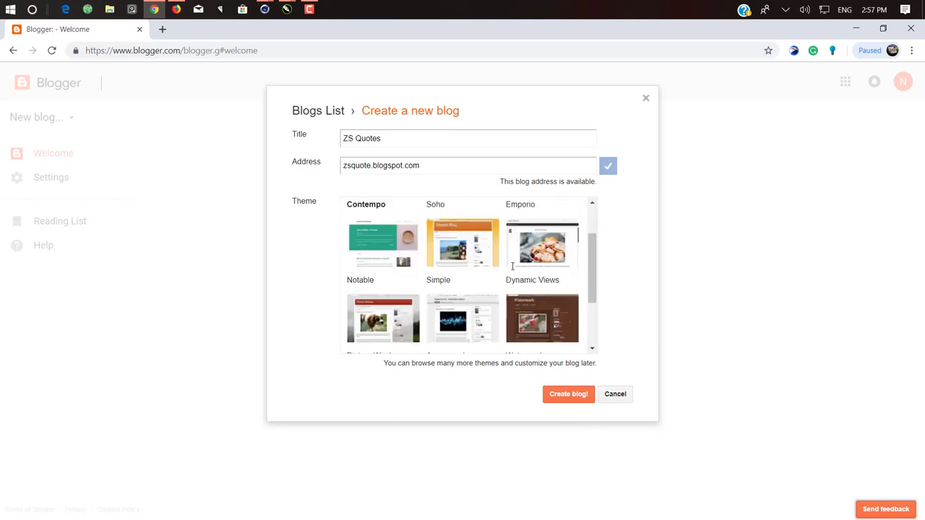
{"action": "left_click", "coordinate": [561, 395]}
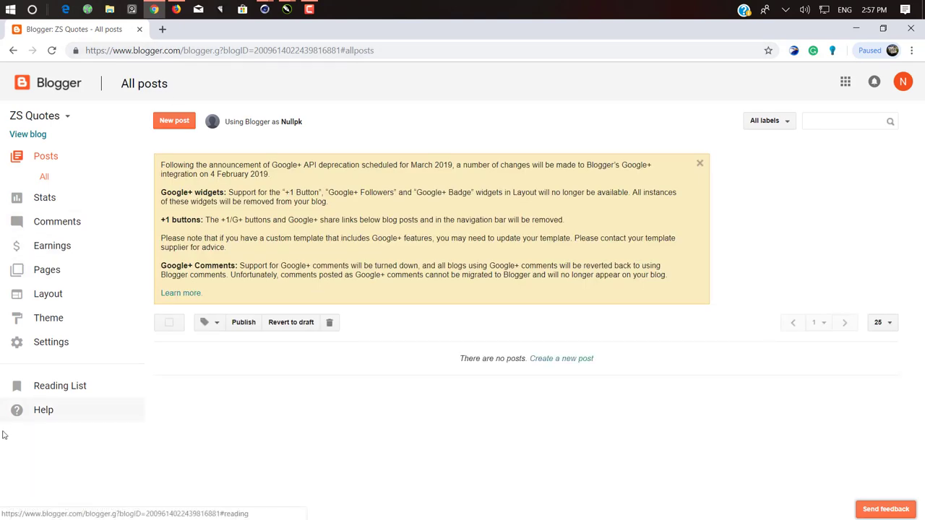
Step: Open the new blog's basic settings and view the live ZS Quotes blog in a separate tab
{"action": "left_click", "coordinate": [50, 344]}
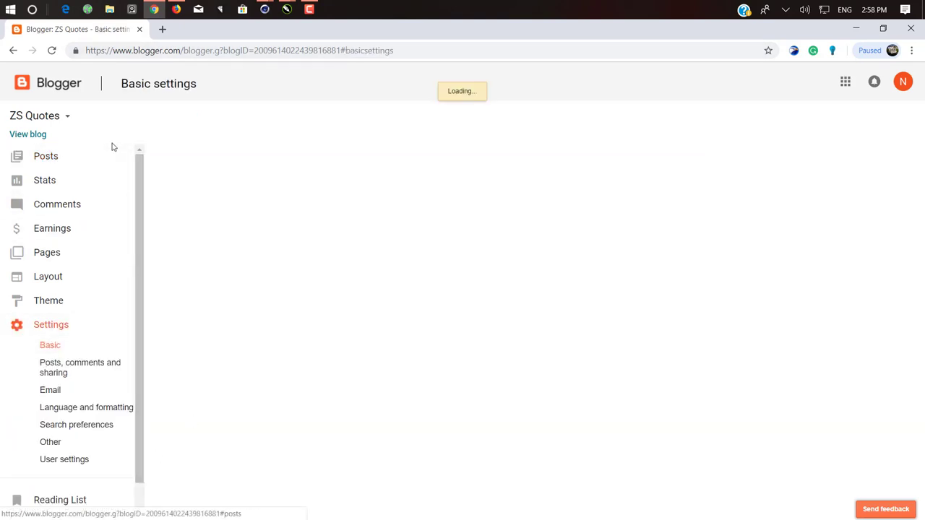
{"action": "right_click", "coordinate": [29, 137]}
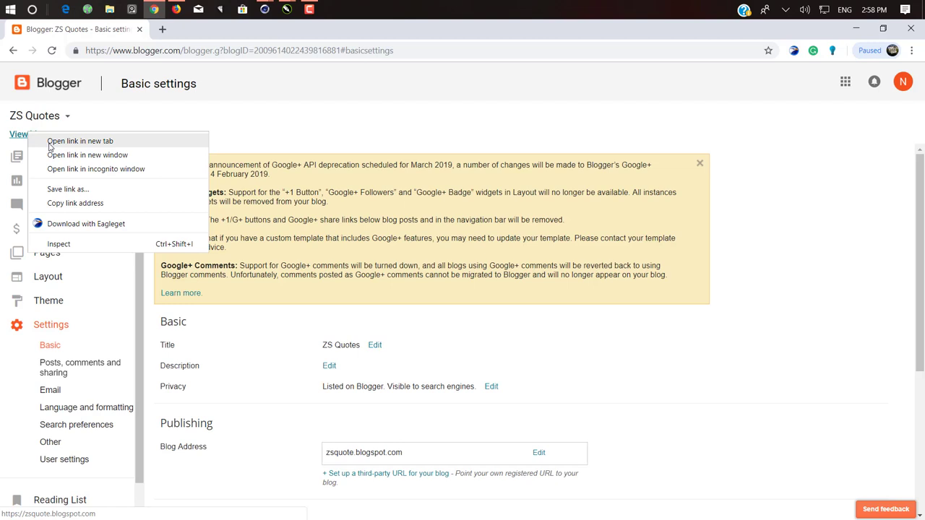
{"action": "left_click", "coordinate": [50, 142]}
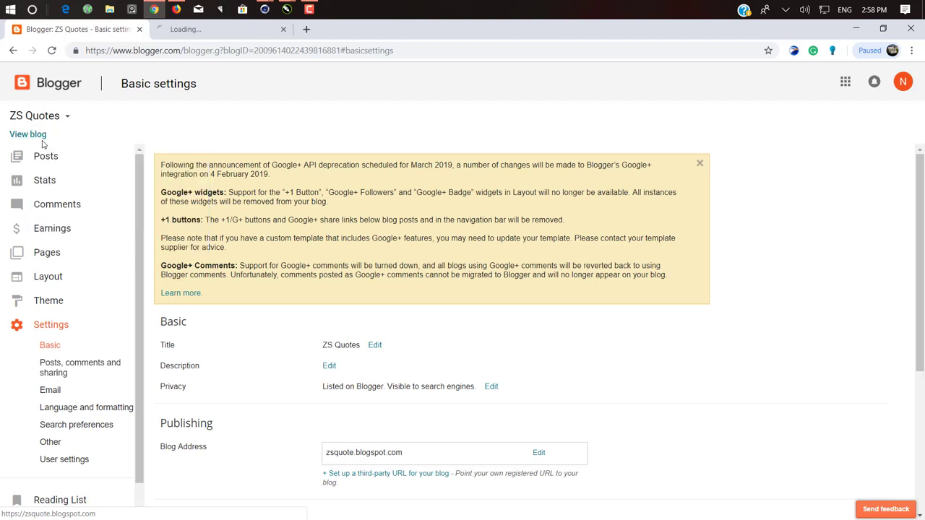
{"action": "left_click", "coordinate": [218, 29]}
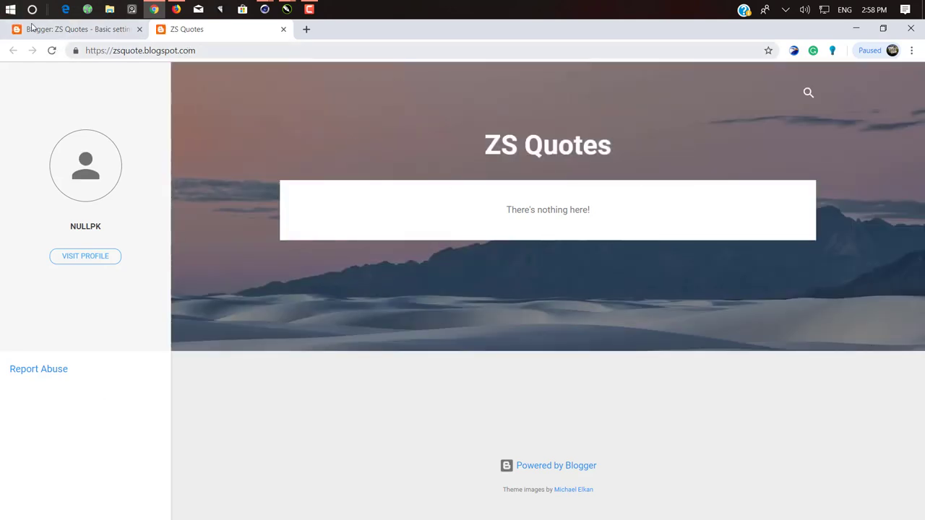
Step: Examine the live blog's web address, highlighting its blogspot part
{"action": "left_click_drag", "start_coordinate": [91, 55], "coordinate": [249, 59]}
{"action": "left_click", "coordinate": [126, 55]}
{"action": "left_click", "coordinate": [248, 52]}
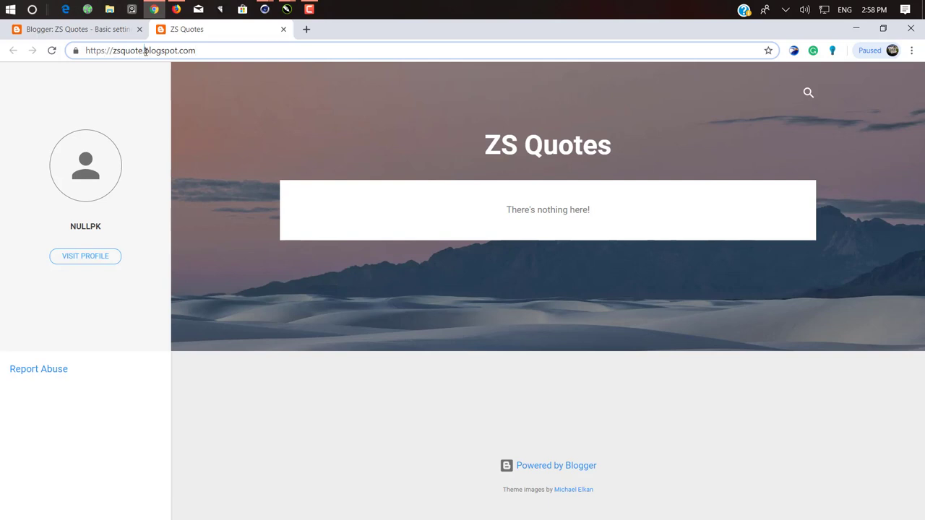
{"action": "left_click_drag", "start_coordinate": [145, 51], "coordinate": [171, 50]}
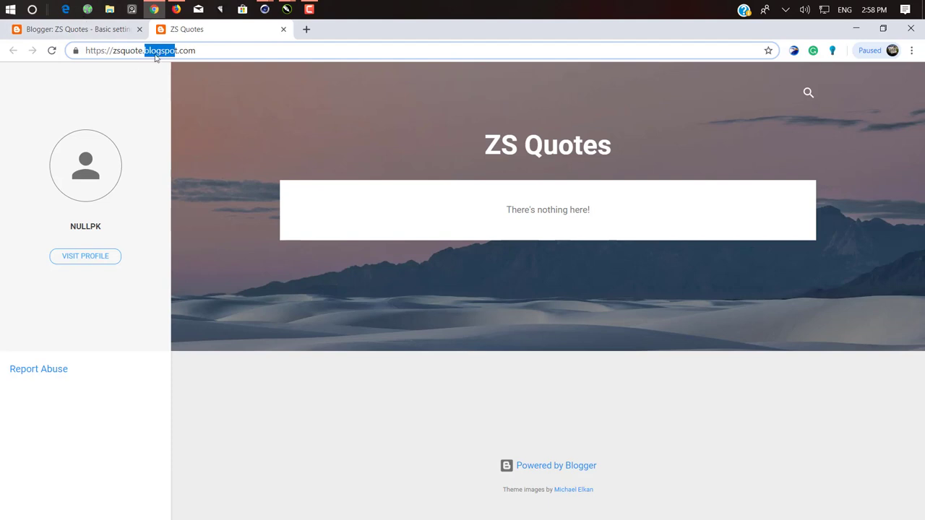
Step: Compare the blog's address in the Publishing settings and on the live blog with the zsquotes.com domain listed in Namecheap
{"action": "left_click", "coordinate": [73, 28]}
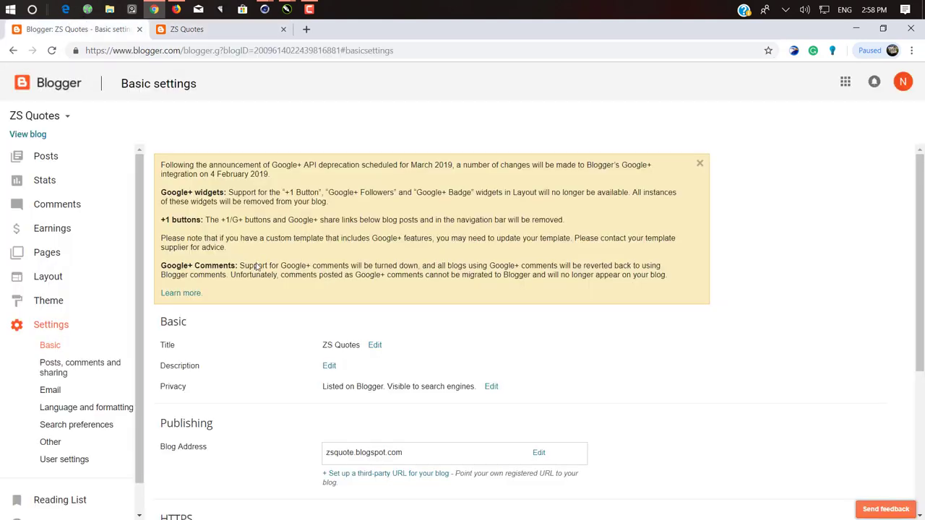
{"action": "scroll", "coordinate": [258, 268], "scroll_direction": "down", "scroll_amount": 3}
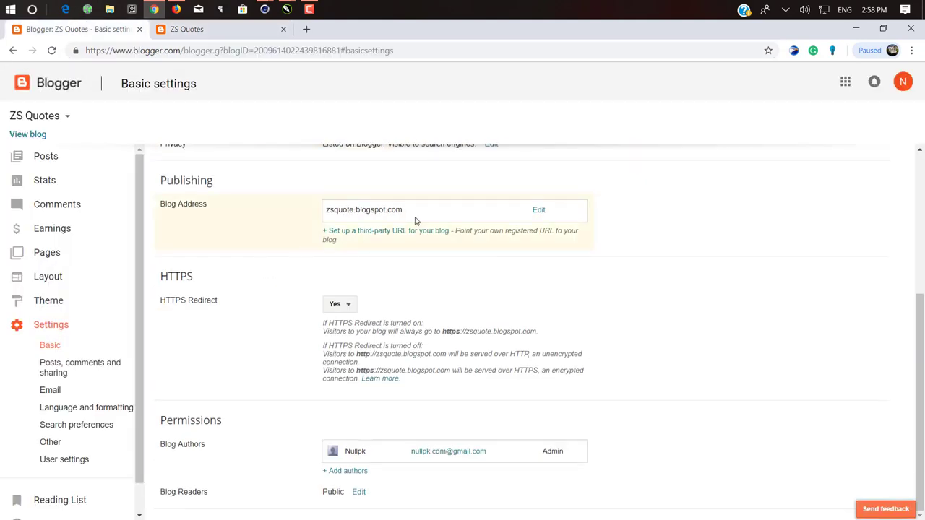
{"action": "left_click", "coordinate": [177, 8]}
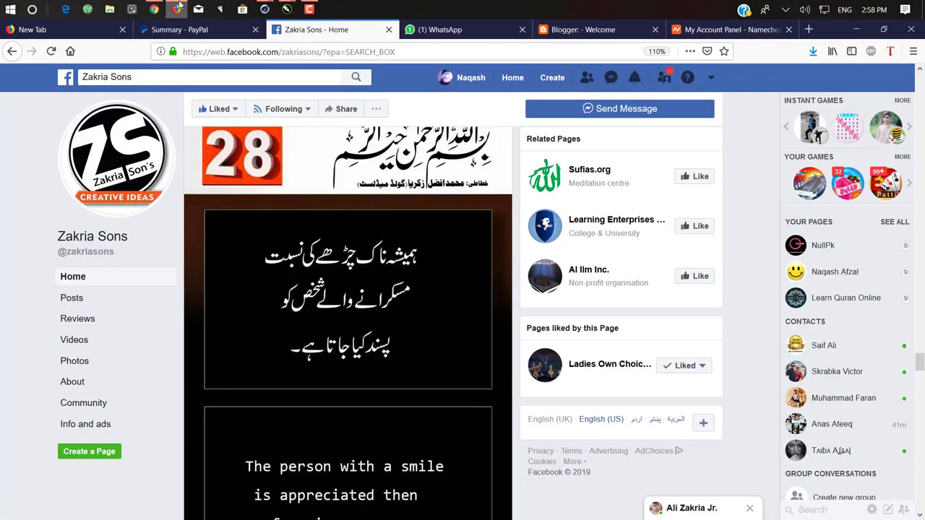
{"action": "left_click", "coordinate": [699, 28]}
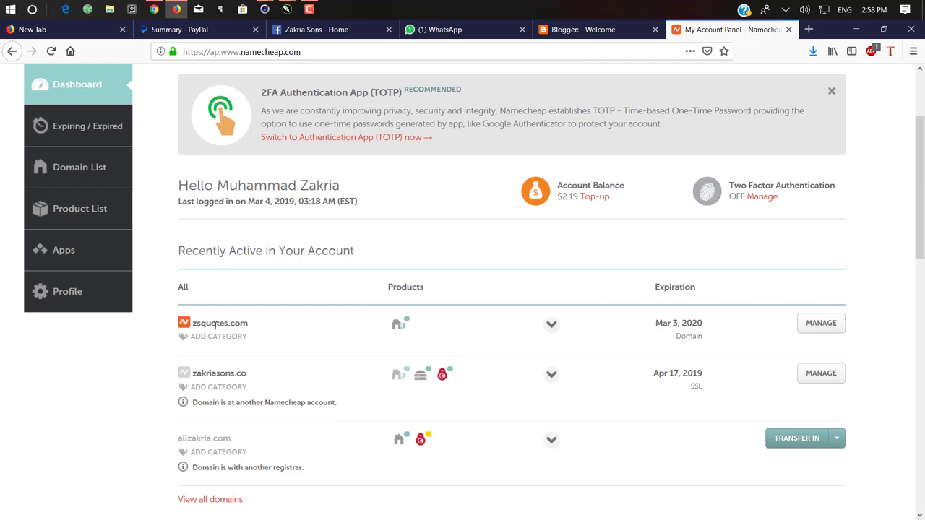
{"action": "left_click", "coordinate": [154, 8]}
{"action": "left_click", "coordinate": [184, 30]}
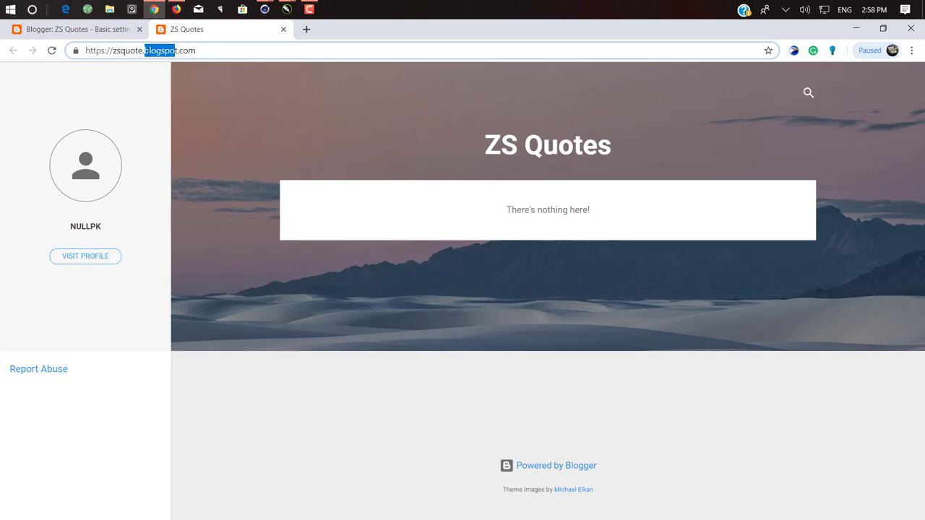
{"action": "left_click_drag", "start_coordinate": [214, 50], "coordinate": [92, 45]}
{"action": "left_click", "coordinate": [94, 31]}
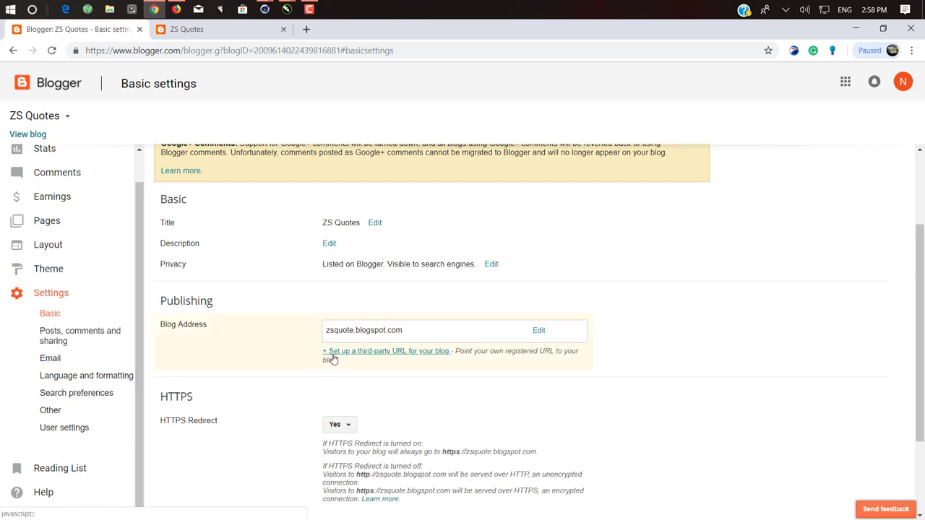
{"action": "left_click", "coordinate": [433, 353]}
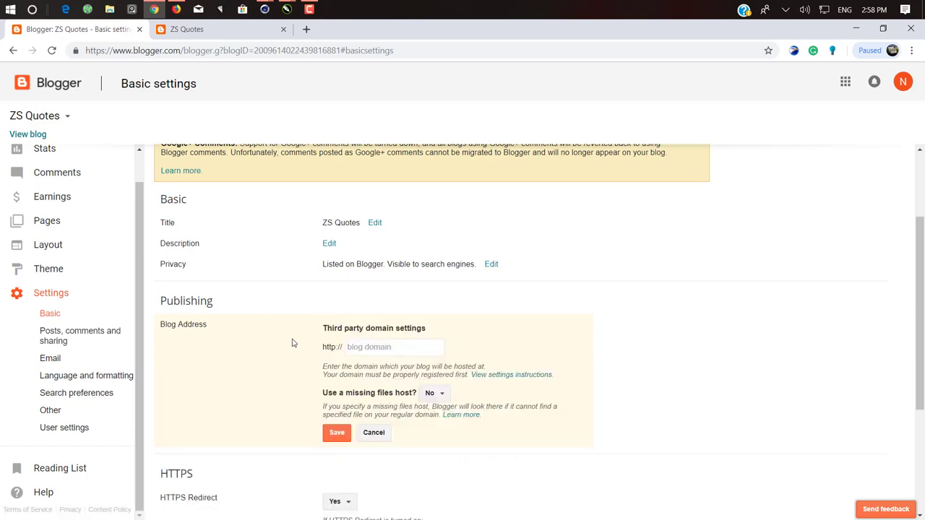
{"action": "scroll", "coordinate": [386, 265], "scroll_direction": "down", "scroll_amount": 1}
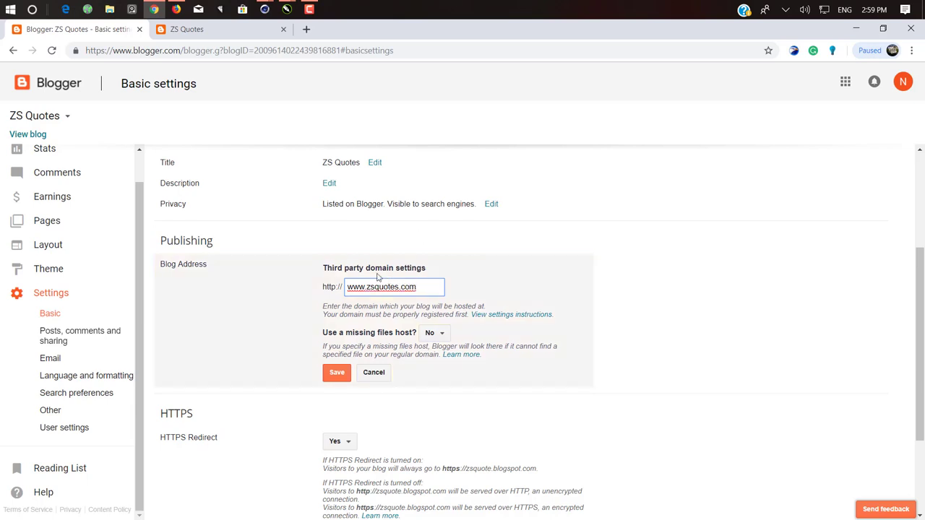
{"action": "left_click", "coordinate": [333, 377]}
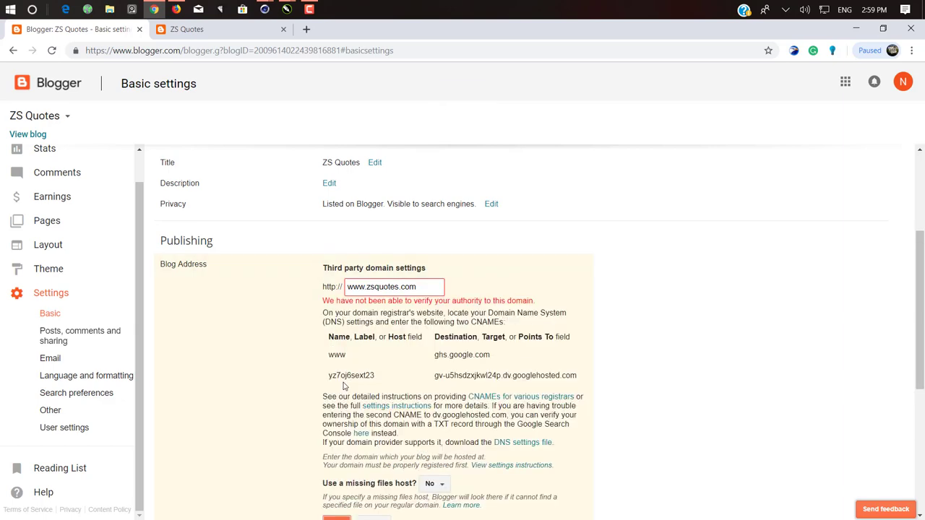
{"action": "scroll", "coordinate": [319, 290], "scroll_direction": "down", "scroll_amount": 3}
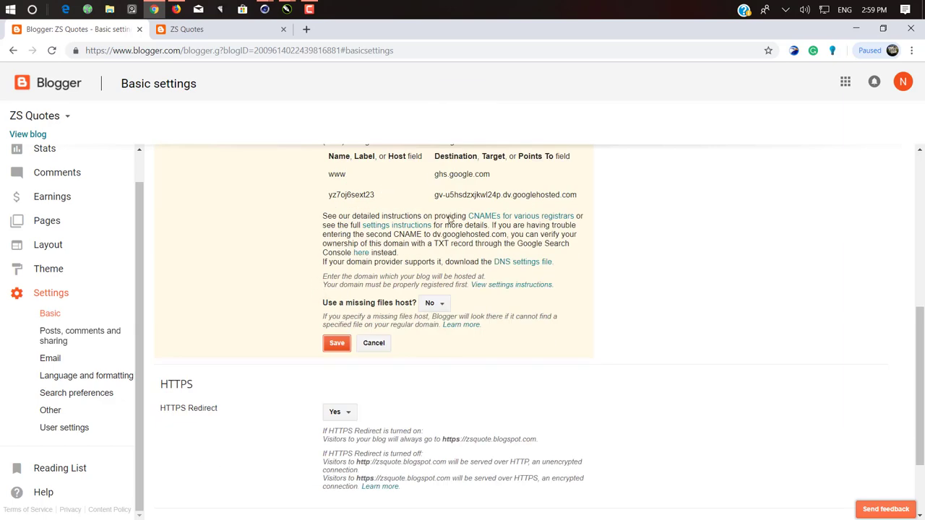
Step: Switch to the Namecheap account in Firefox and open the Advanced DNS settings of zsquotes.com
{"action": "scroll", "coordinate": [449, 219], "scroll_direction": "up", "scroll_amount": 2}
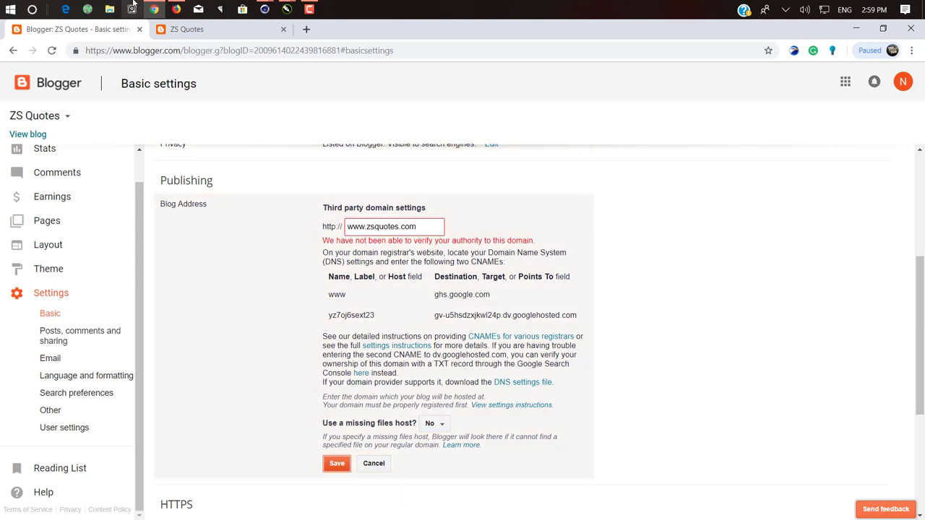
{"action": "left_click", "coordinate": [176, 8]}
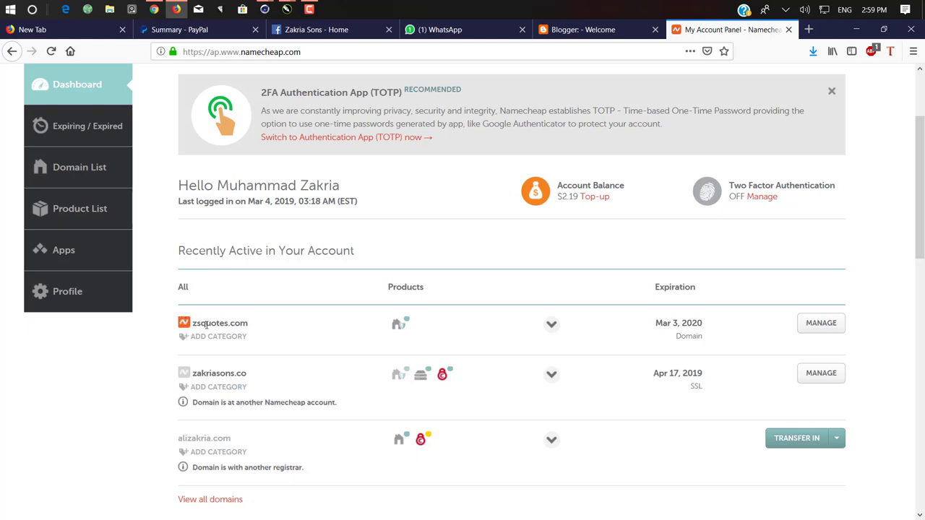
{"action": "left_click_drag", "start_coordinate": [199, 325], "coordinate": [488, 360]}
{"action": "left_click", "coordinate": [821, 324]}
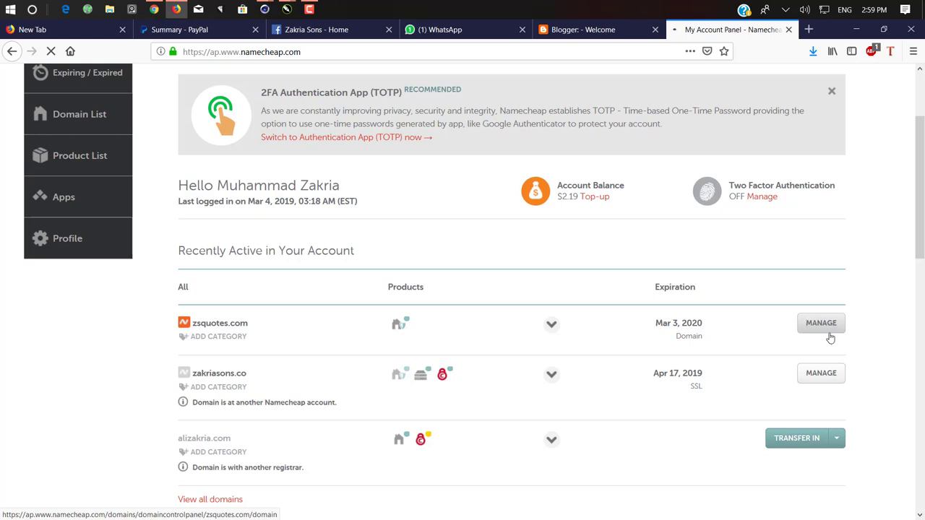
{"action": "left_click", "coordinate": [829, 334]}
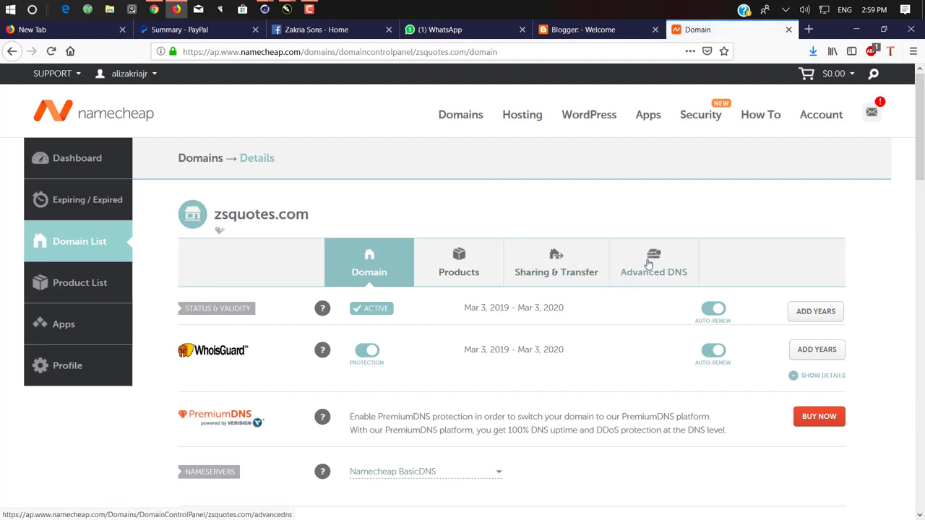
{"action": "left_click", "coordinate": [637, 260]}
{"action": "scroll", "coordinate": [509, 404], "scroll_direction": "down", "scroll_amount": 2}
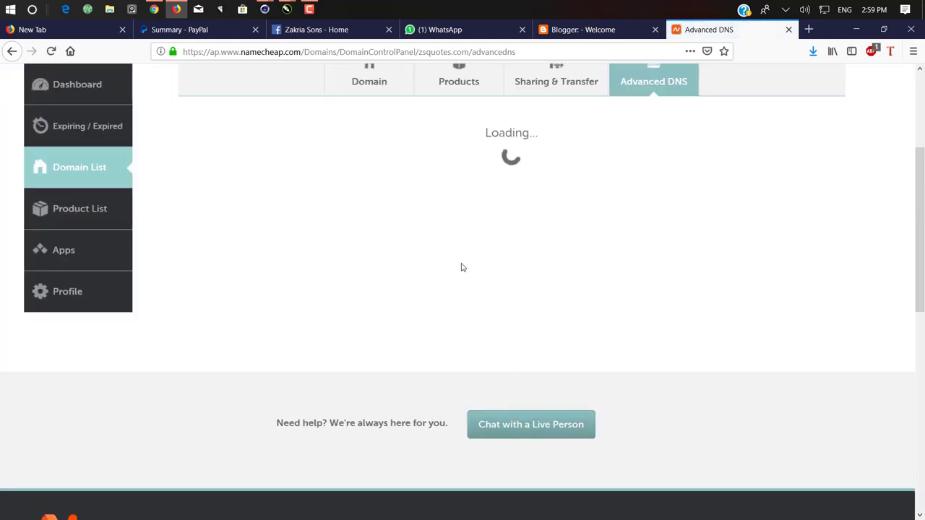
{"action": "scroll", "coordinate": [470, 166], "scroll_direction": "down", "scroll_amount": 2}
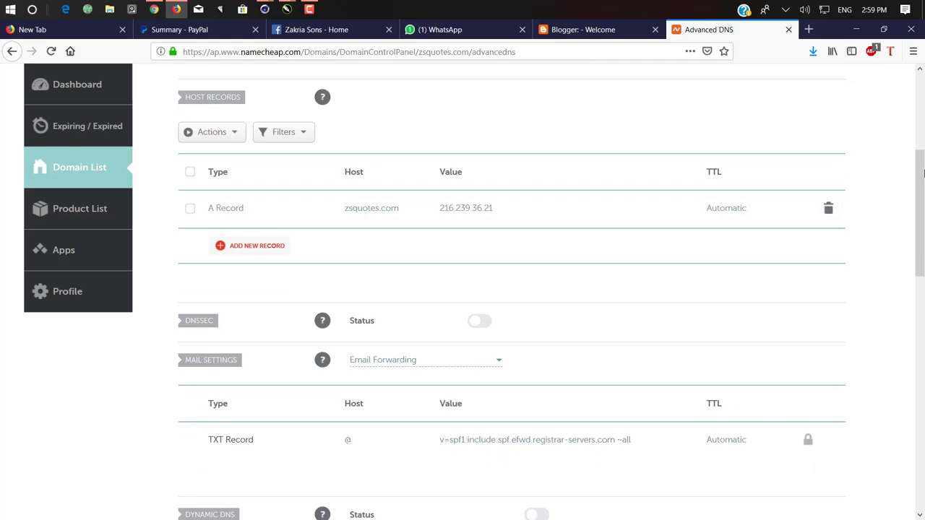
Step: Delete the existing A record and the www CNAME record pointing to parkingpage.namecheap.com from the host records
{"action": "left_click", "coordinate": [827, 208]}
{"action": "left_click", "coordinate": [773, 263]}
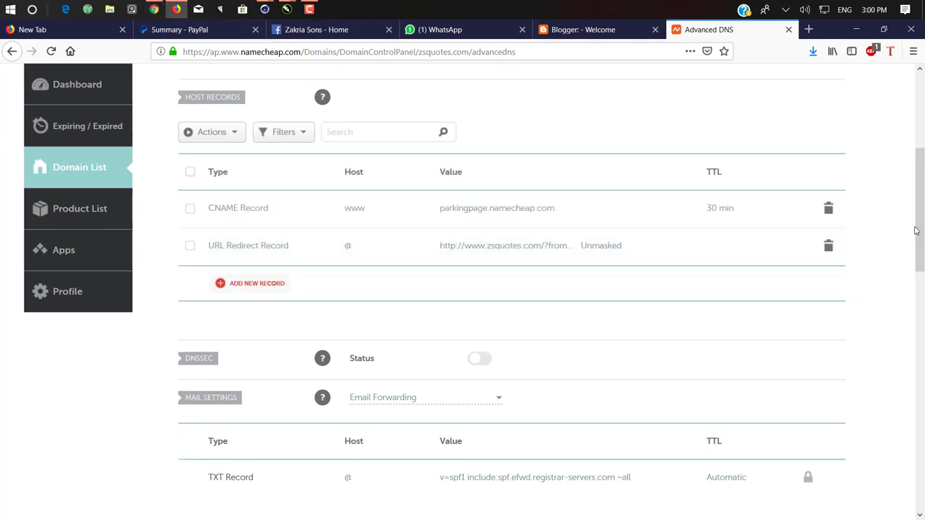
{"action": "left_click", "coordinate": [828, 246]}
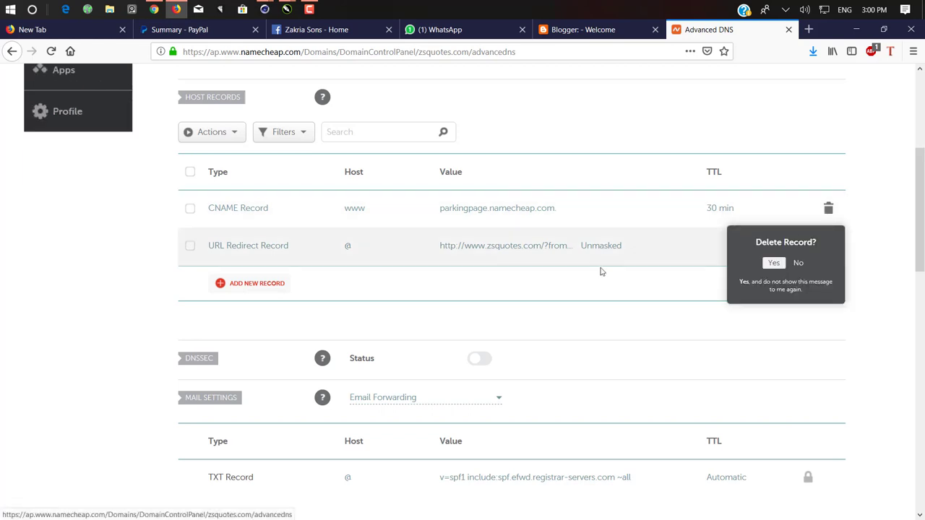
{"action": "left_click", "coordinate": [774, 262]}
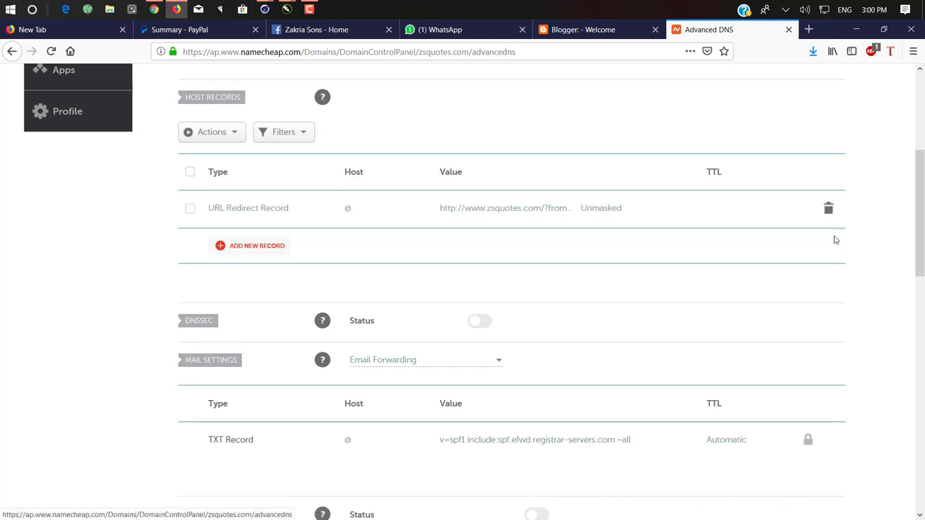
{"action": "left_click", "coordinate": [829, 211]}
{"action": "left_click", "coordinate": [772, 263]}
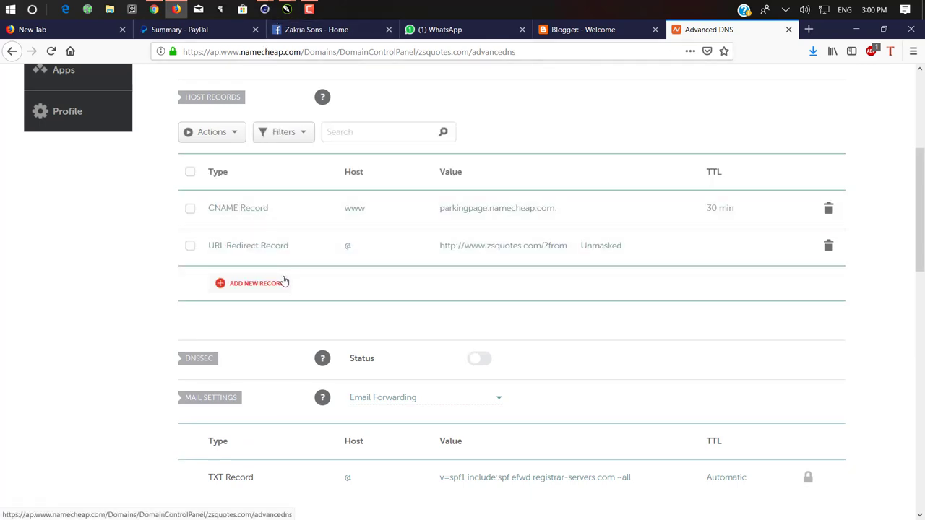
{"action": "left_click", "coordinate": [828, 208]}
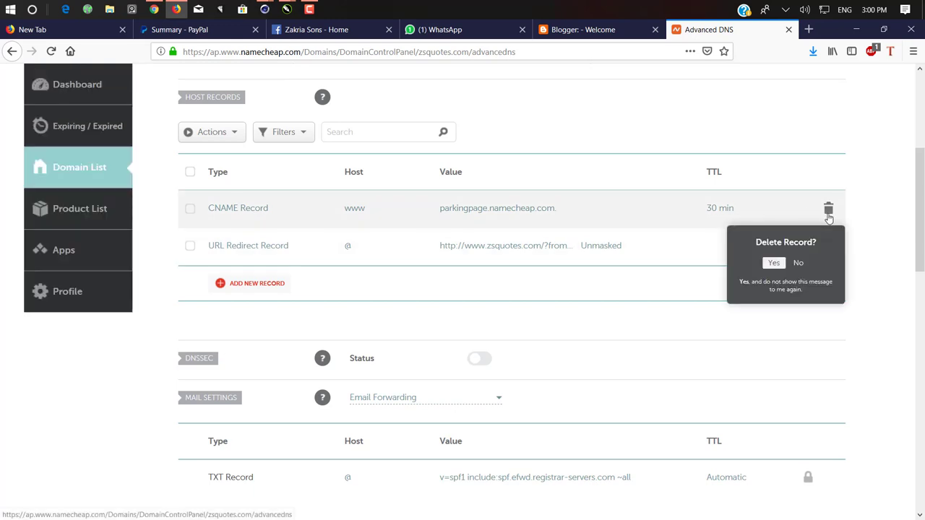
{"action": "left_click", "coordinate": [771, 265]}
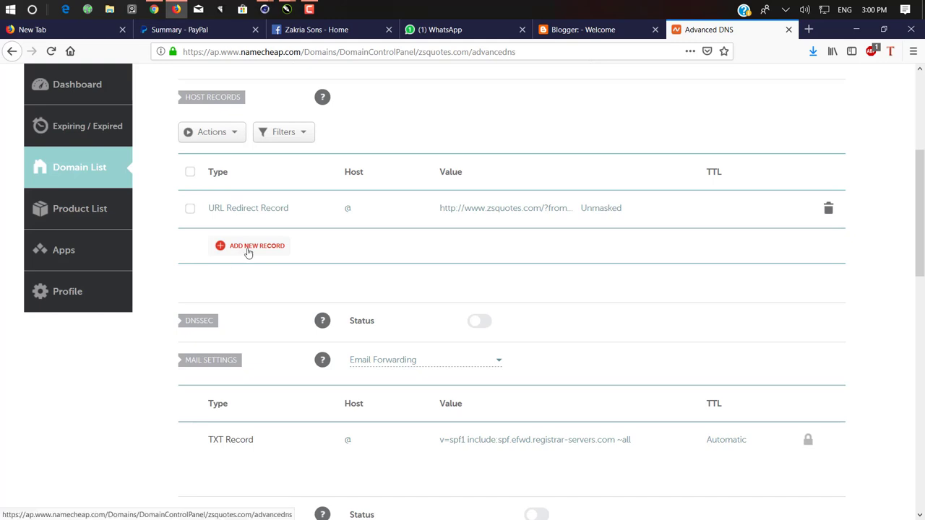
Step: Add a new CNAME record to the host records and copy the host www into it from Blogger's domain settings
{"action": "left_click", "coordinate": [248, 250]}
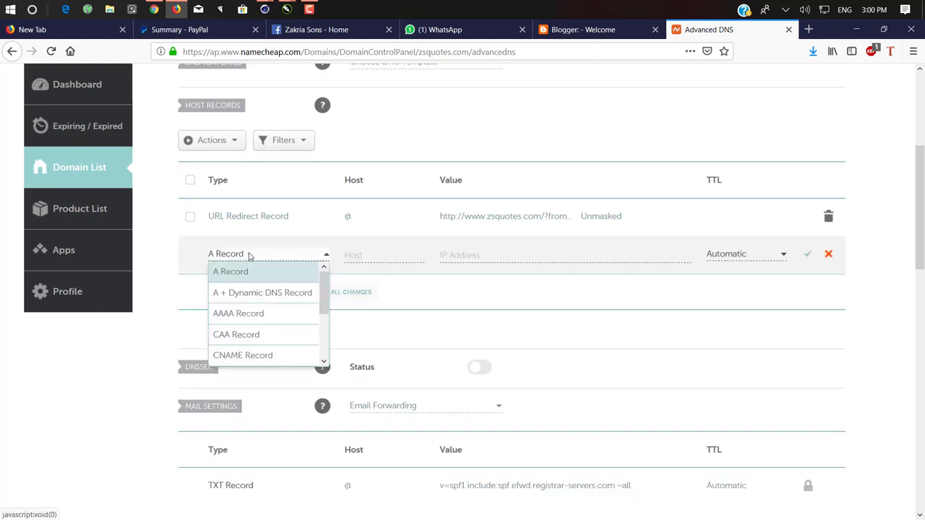
{"action": "left_click", "coordinate": [258, 362]}
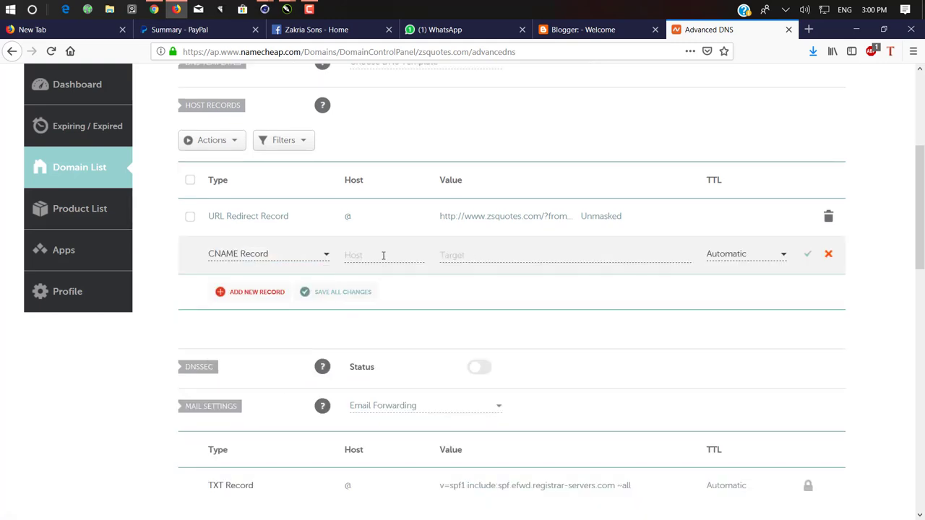
{"action": "left_click", "coordinate": [176, 11]}
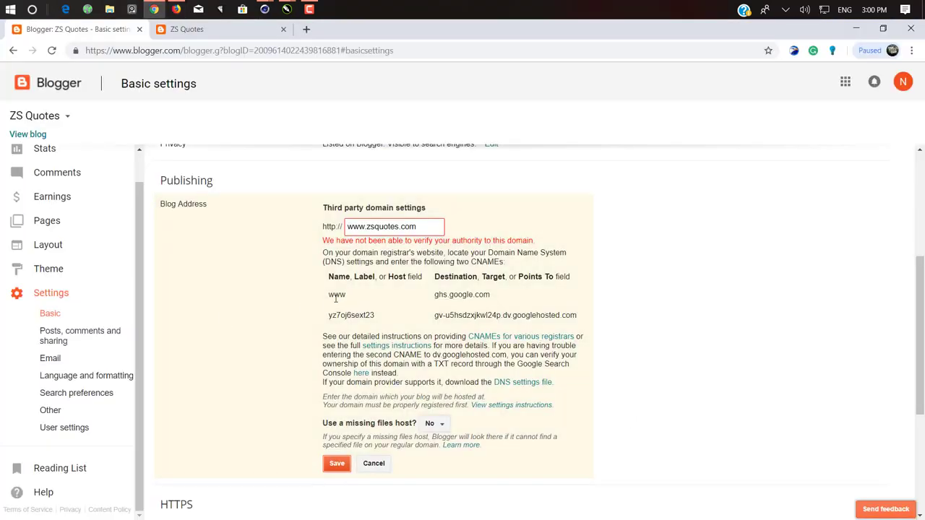
{"action": "double_click", "coordinate": [337, 294]}
{"action": "key", "text": "ctrl+c"}
{"action": "left_click", "coordinate": [177, 9]}
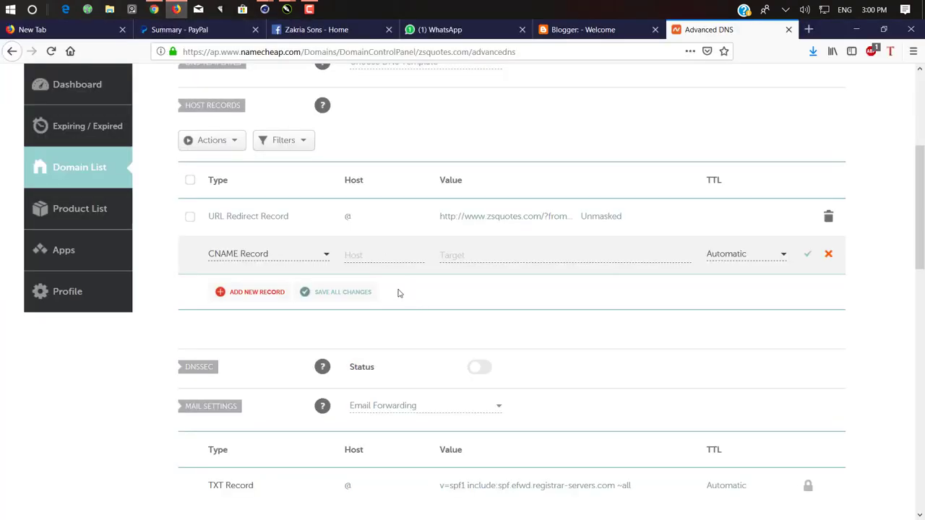
{"action": "left_click", "coordinate": [379, 259]}
{"action": "key", "text": "ctrl+v"}
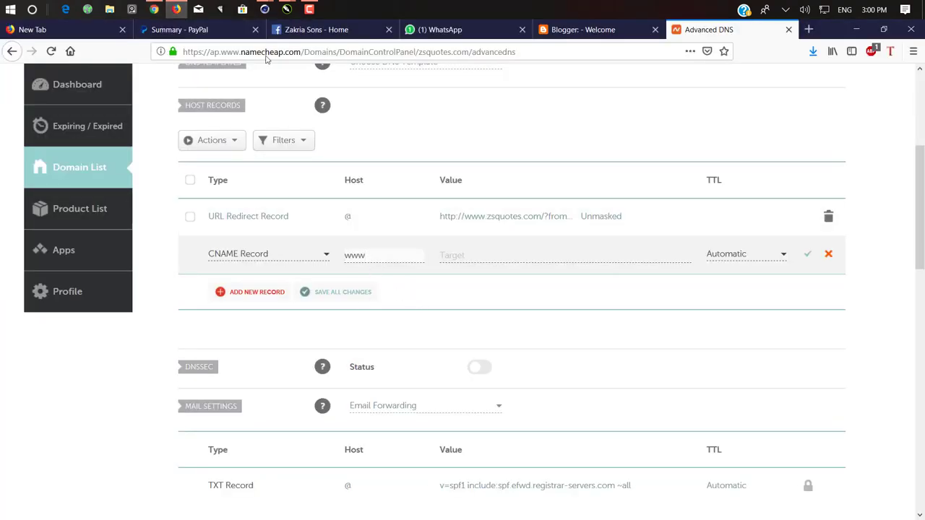
Step: Copy ghs.google.com from Blogger as the target of the www CNAME record and save the record
{"action": "left_click", "coordinate": [153, 9]}
{"action": "left_click_drag", "start_coordinate": [499, 294], "coordinate": [435, 304]}
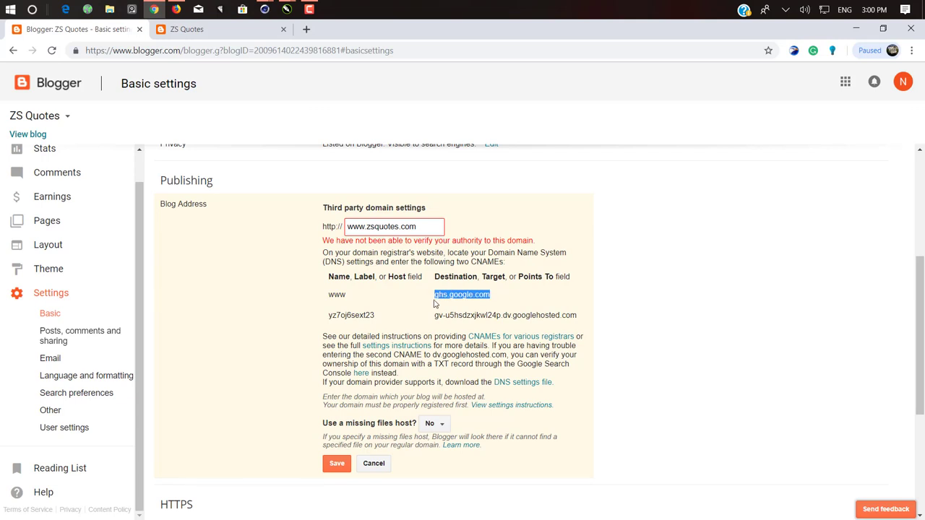
{"action": "key", "text": "ctrl+c"}
{"action": "left_click", "coordinate": [177, 9]}
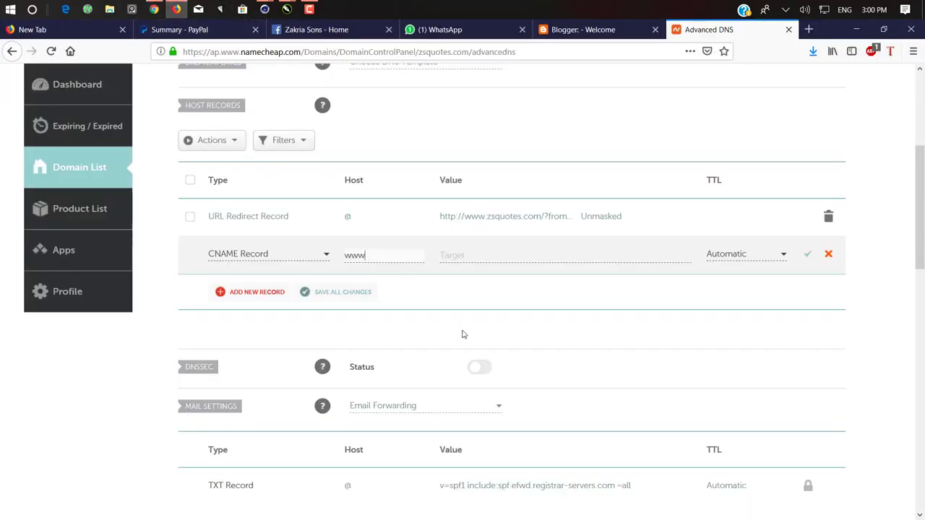
{"action": "left_click", "coordinate": [480, 254]}
{"action": "key", "text": "ctrl+v"}
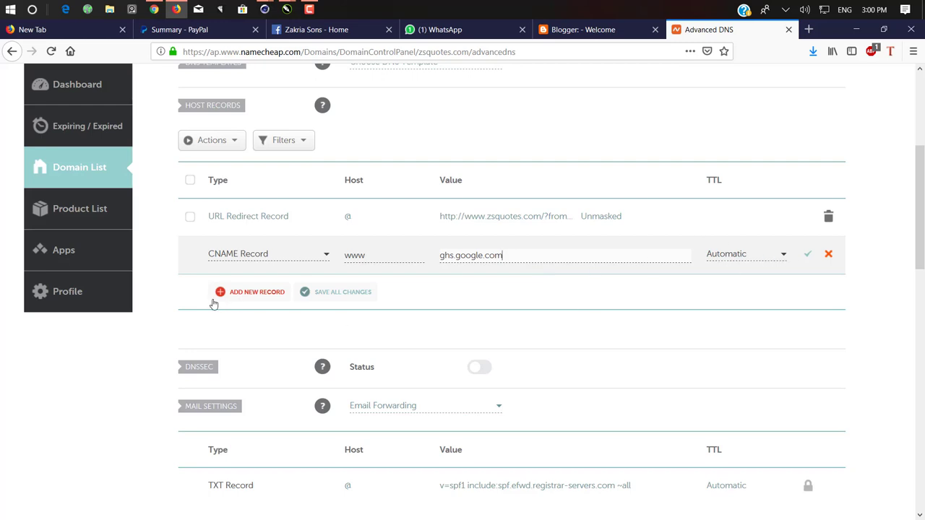
{"action": "left_click", "coordinate": [806, 255]}
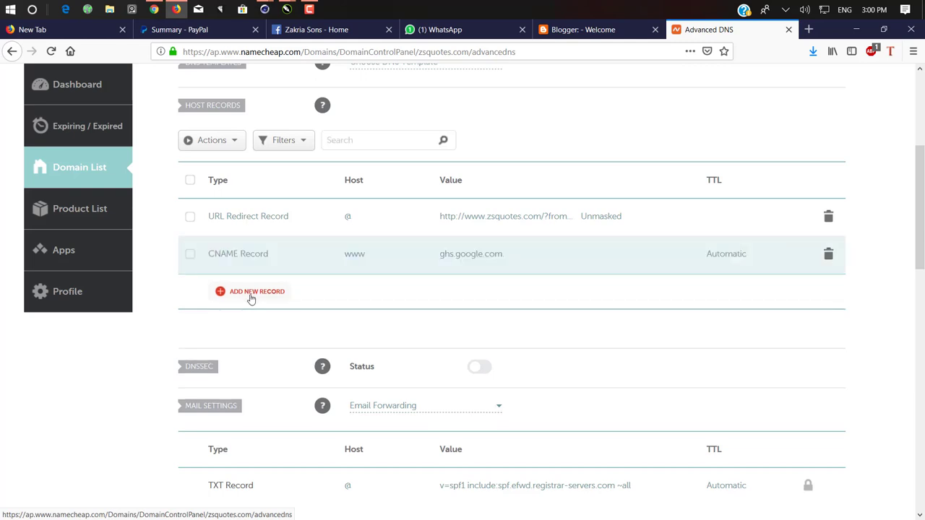
Step: Add a second CNAME record and copy the domain-verification host name into it from Blogger's domain settings
{"action": "left_click", "coordinate": [250, 295]}
{"action": "left_click", "coordinate": [249, 255]}
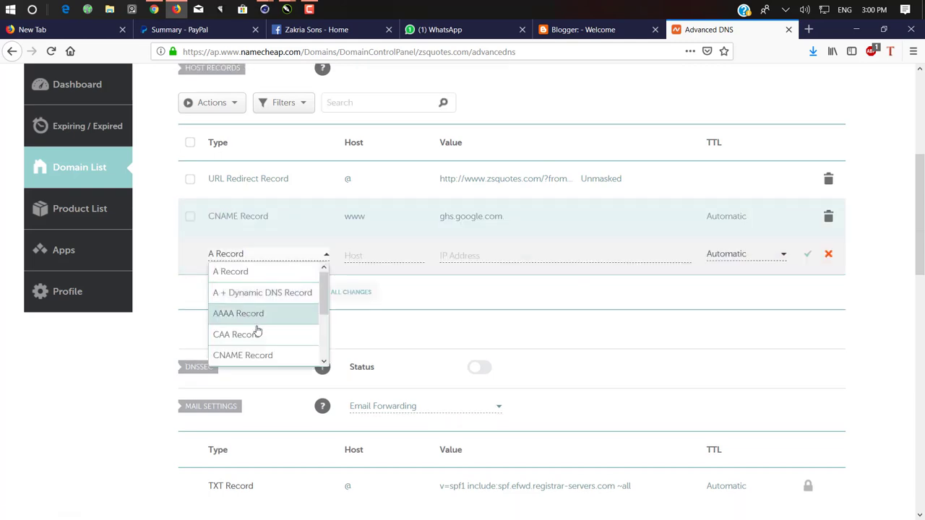
{"action": "left_click", "coordinate": [242, 354]}
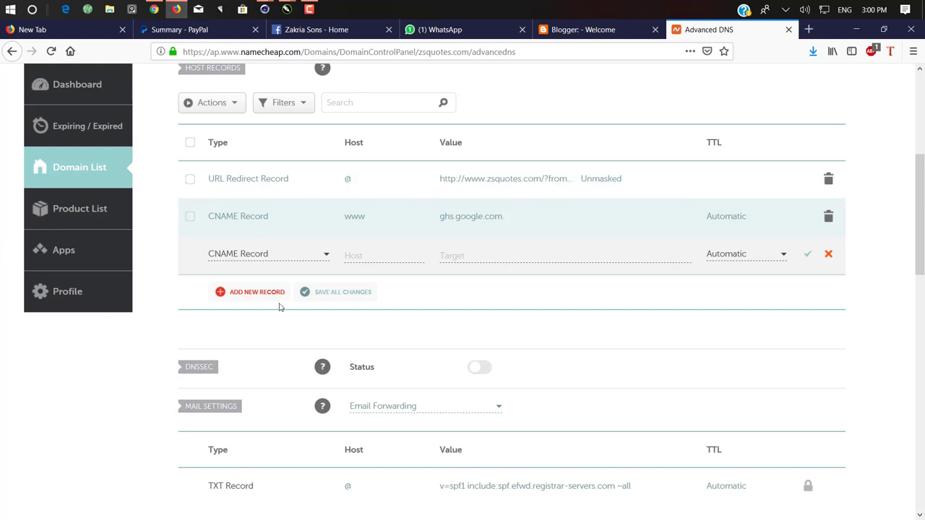
{"action": "left_click", "coordinate": [296, 257]}
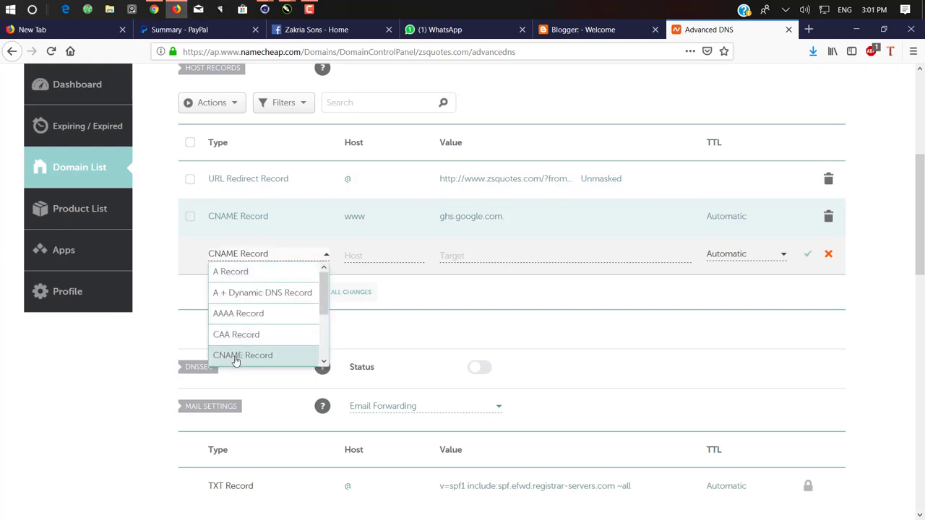
{"action": "left_click", "coordinate": [394, 325]}
{"action": "left_click", "coordinate": [581, 30]}
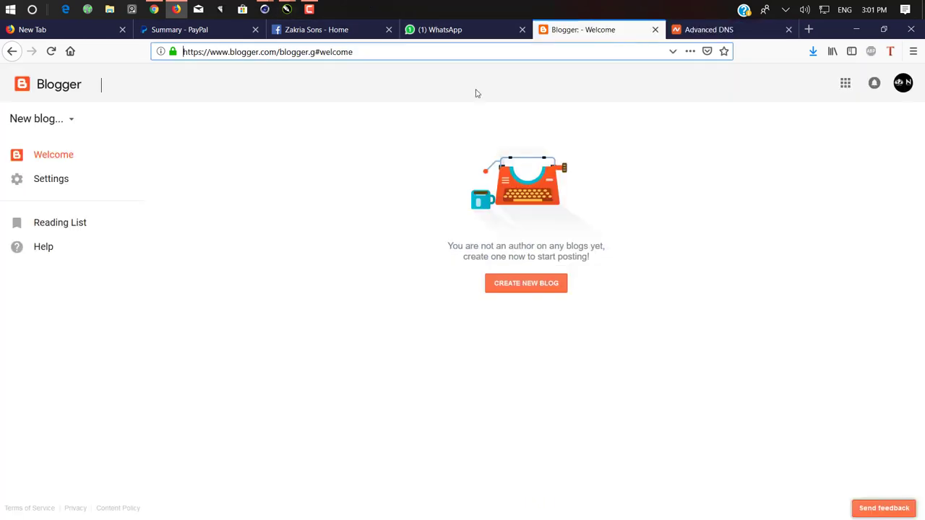
{"action": "left_click", "coordinate": [719, 33]}
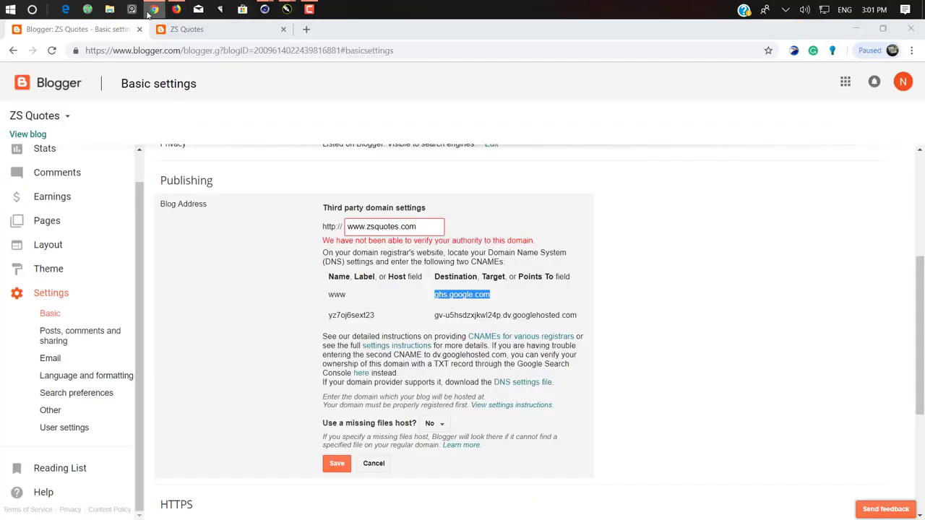
{"action": "double_click", "coordinate": [484, 316]}
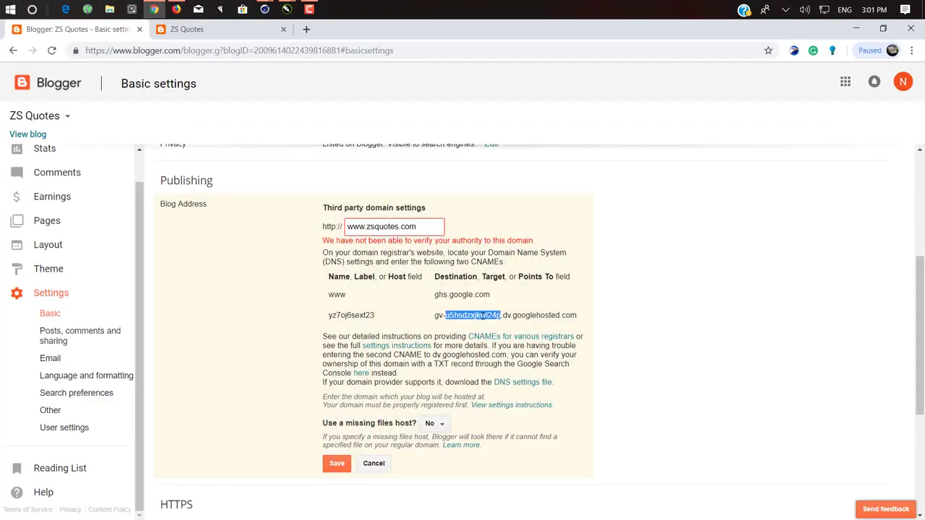
{"action": "double_click", "coordinate": [337, 316]}
{"action": "left_click", "coordinate": [176, 8]}
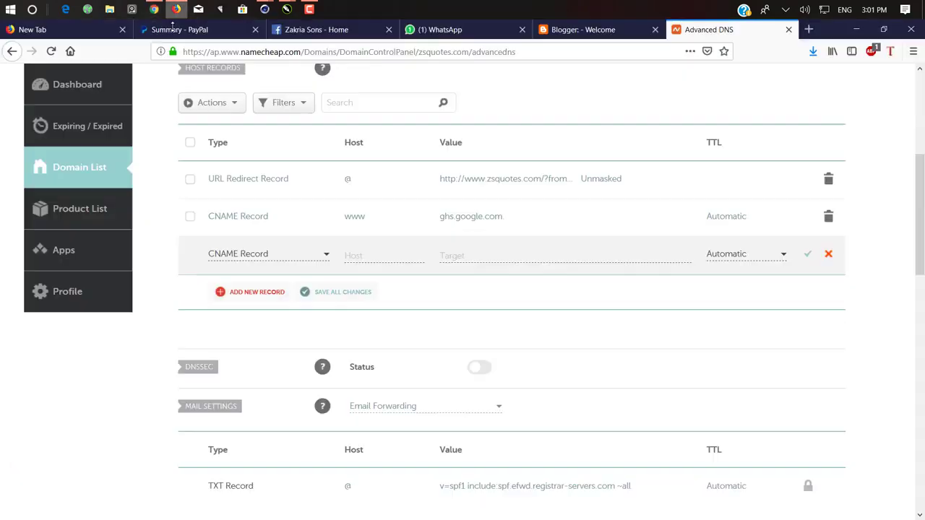
{"action": "left_click", "coordinate": [384, 254]}
{"action": "key", "text": "ctrl+v"}
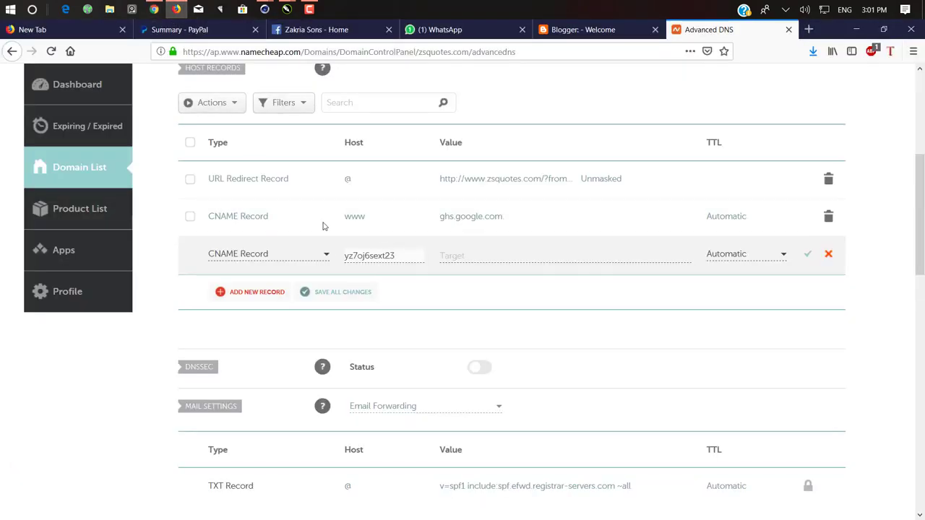
Step: Copy the dv.googlehosted.com verification target from Blogger into the second CNAME record and save the record
{"action": "left_click", "coordinate": [154, 9]}
{"action": "triple_click", "coordinate": [467, 315]}
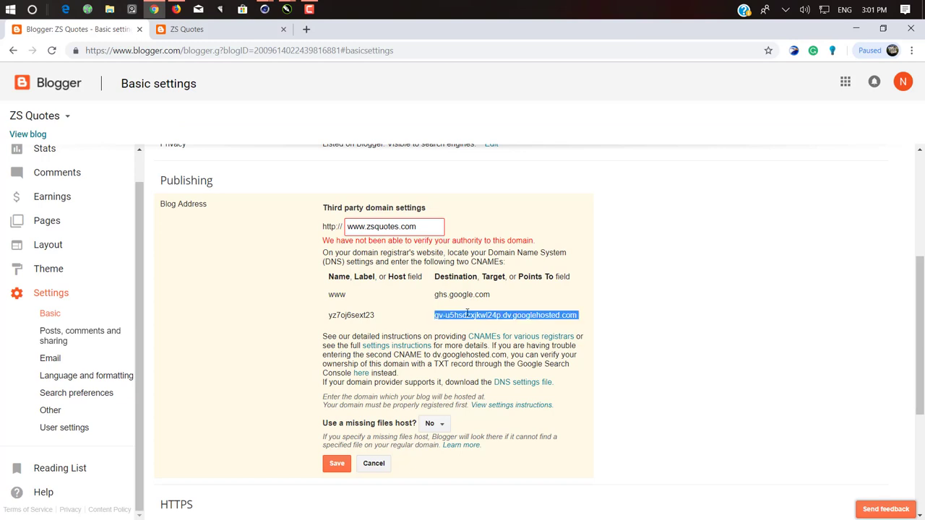
{"action": "left_click", "coordinate": [176, 8]}
{"action": "left_click", "coordinate": [458, 256]}
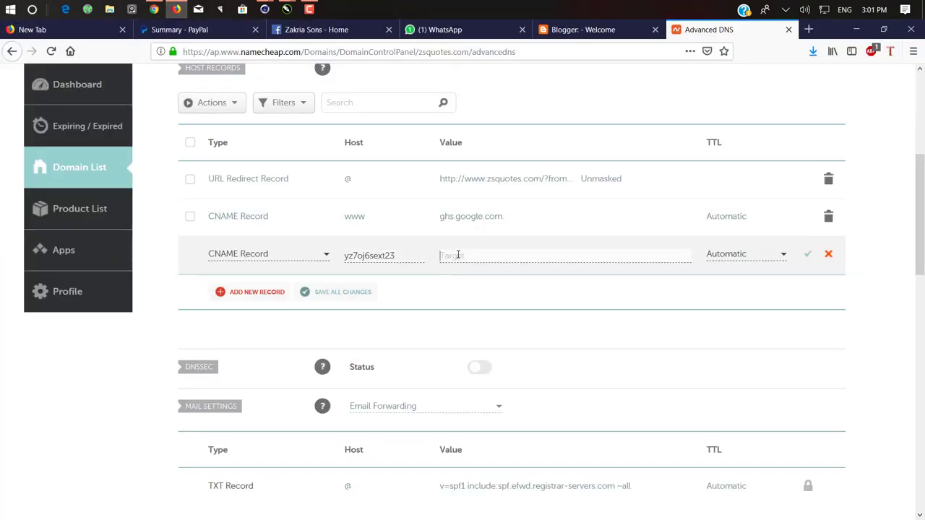
{"action": "key", "text": "ctrl+v"}
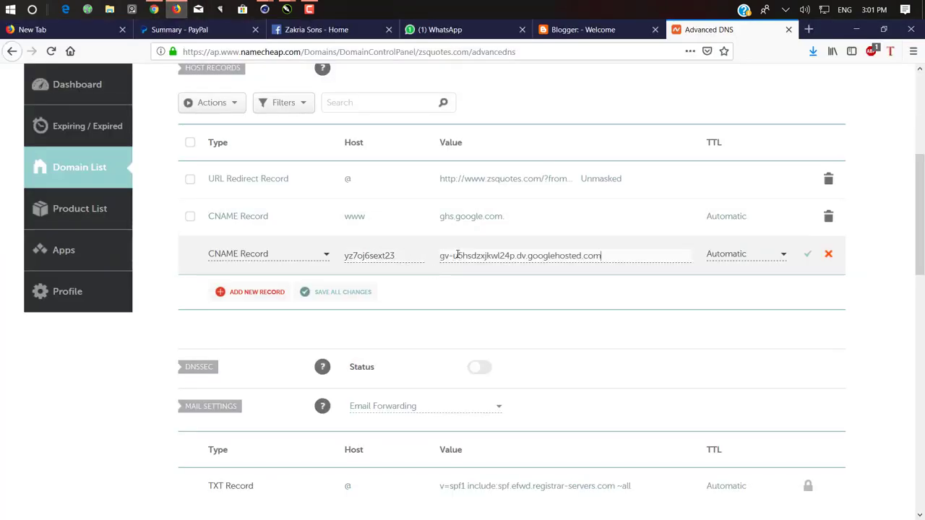
{"action": "left_click", "coordinate": [807, 254]}
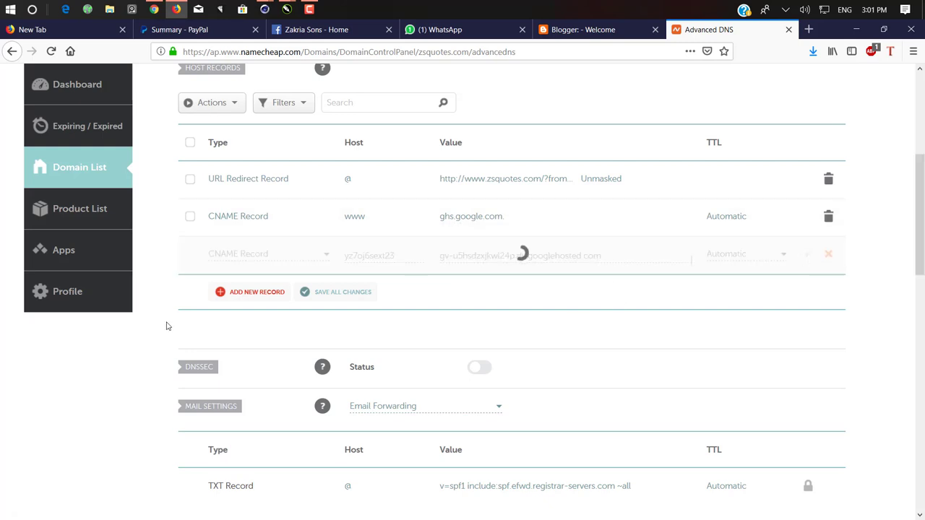
{"action": "scroll", "coordinate": [393, 329], "scroll_direction": "up", "scroll_amount": 3}
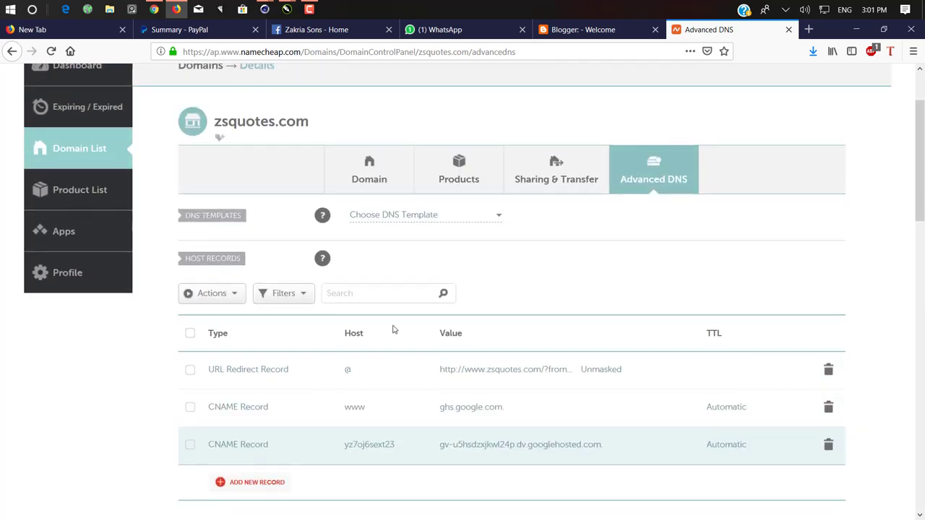
{"action": "scroll", "coordinate": [392, 327], "scroll_direction": "down", "scroll_amount": 10}
{"action": "scroll", "coordinate": [392, 329], "scroll_direction": "up", "scroll_amount": 4}
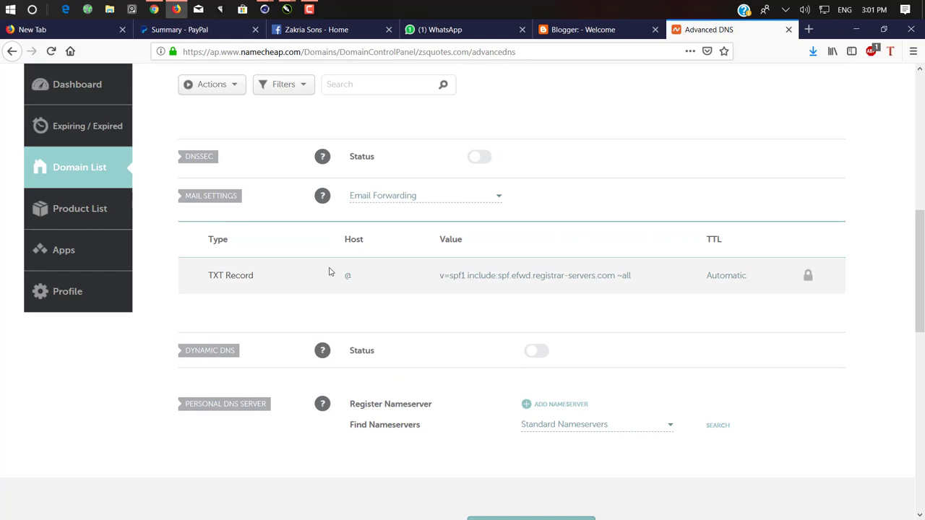
{"action": "scroll", "coordinate": [328, 270], "scroll_direction": "up", "scroll_amount": 5}
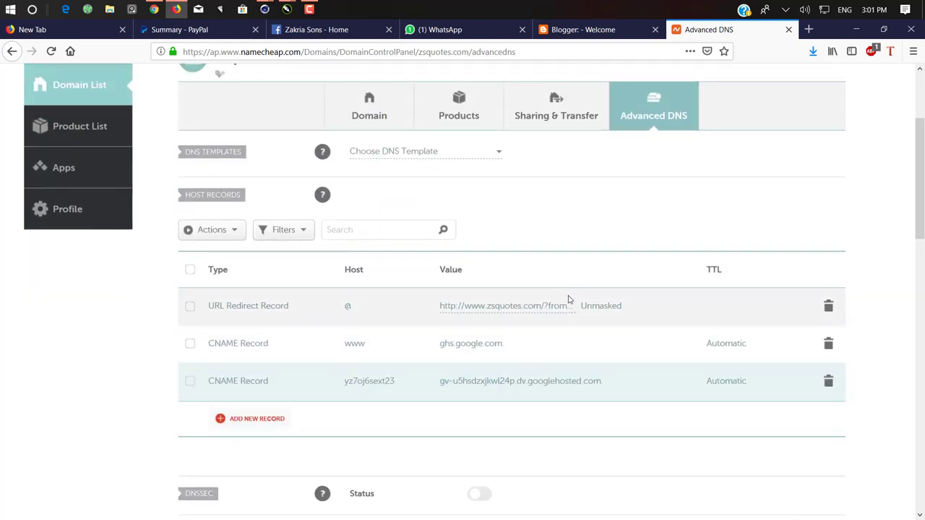
{"action": "left_click", "coordinate": [154, 9]}
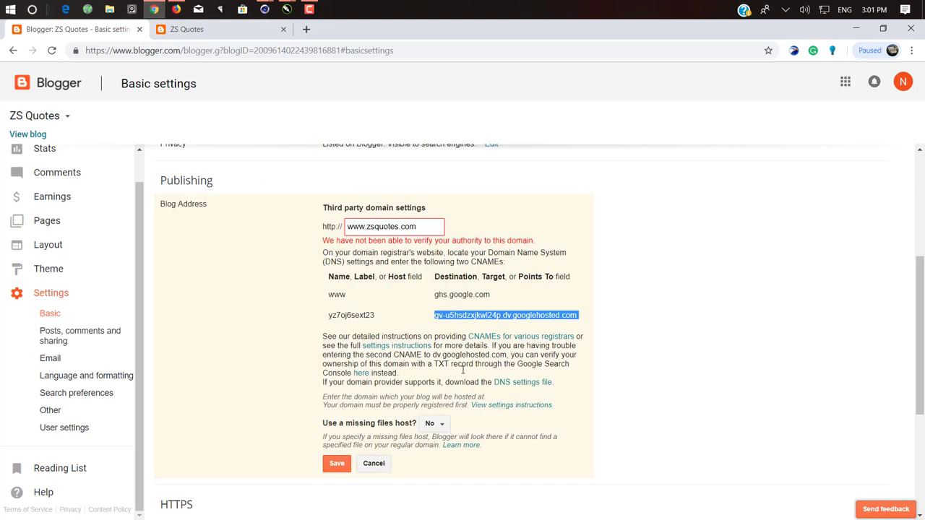
{"action": "left_click", "coordinate": [337, 464]}
{"action": "left_click", "coordinate": [313, 327]}
{"action": "scroll", "coordinate": [312, 327], "scroll_direction": "down", "scroll_amount": 2}
{"action": "scroll", "coordinate": [312, 327], "scroll_direction": "up", "scroll_amount": 2}
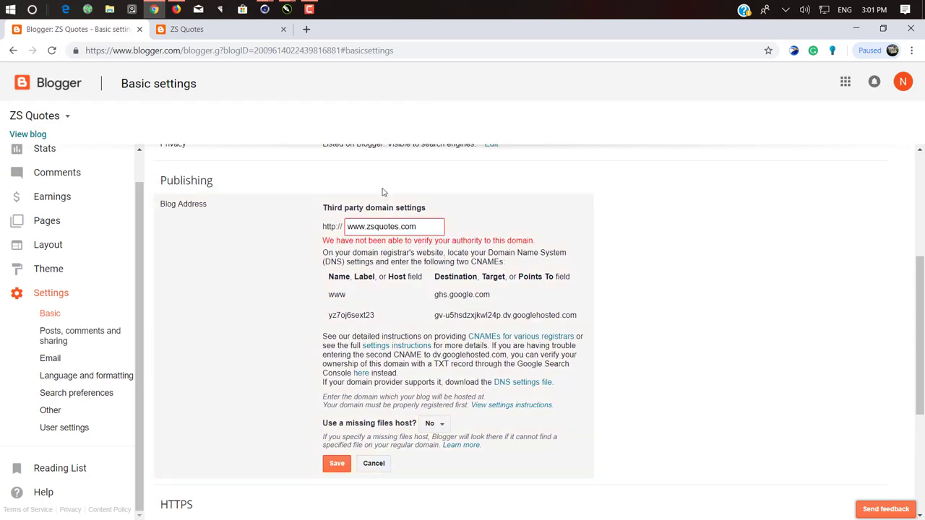
Step: Compare the CNAME records in Namecheap's host records with those listed in Blogger's domain settings and review the authority notice
{"action": "key", "text": "alt+Tab"}
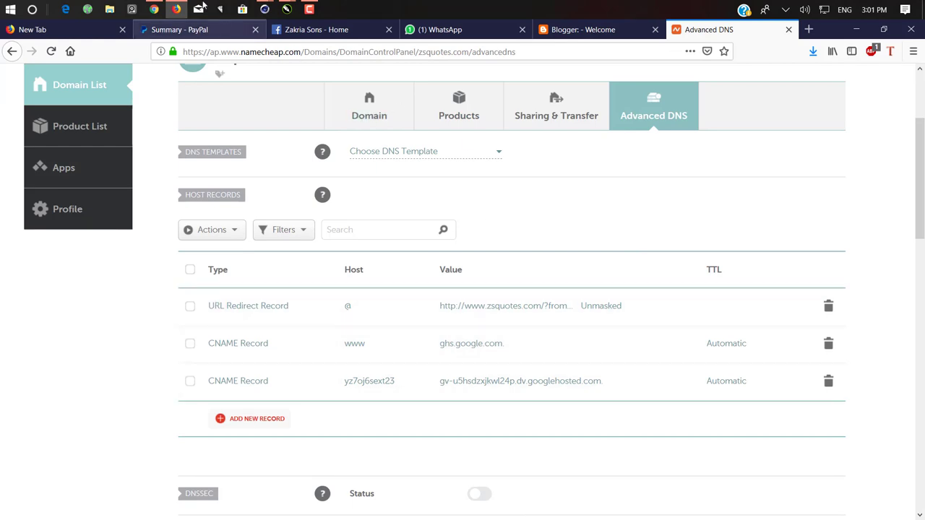
{"action": "left_click", "coordinate": [176, 7]}
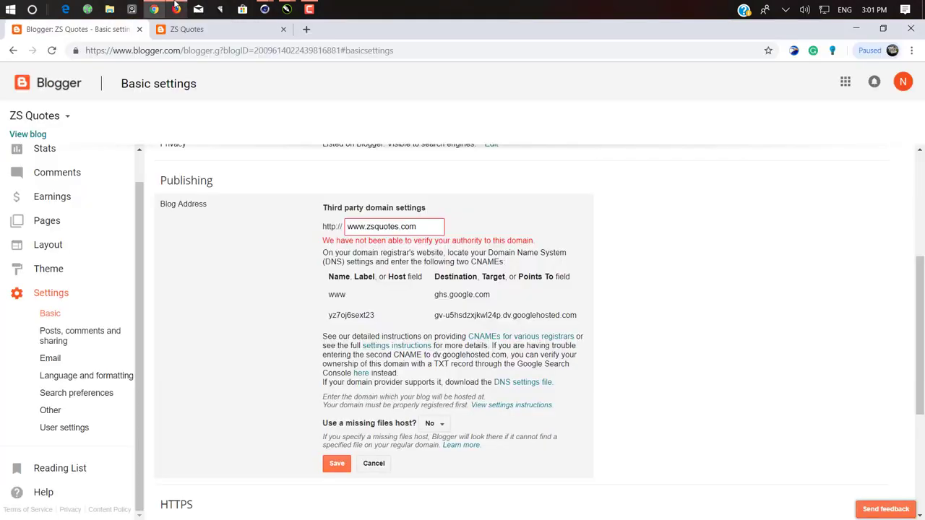
{"action": "left_click", "coordinate": [176, 8]}
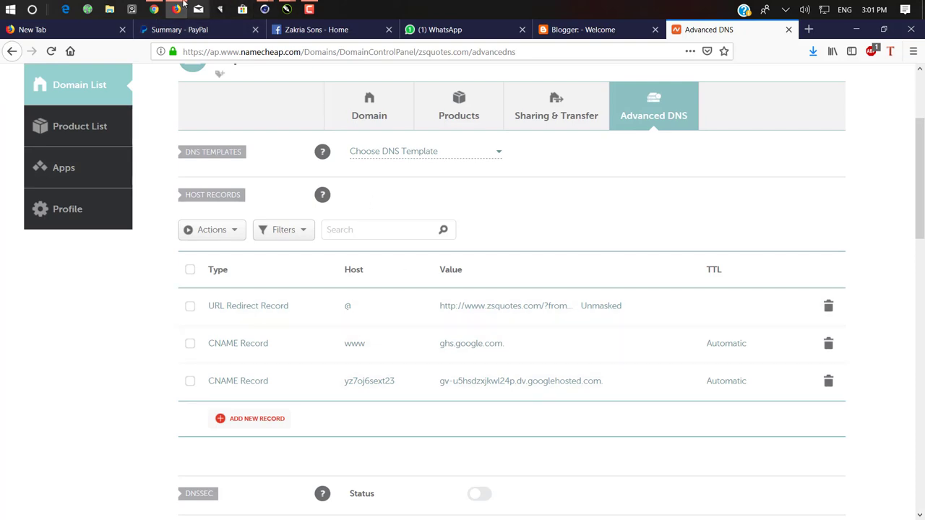
{"action": "left_click", "coordinate": [182, 5]}
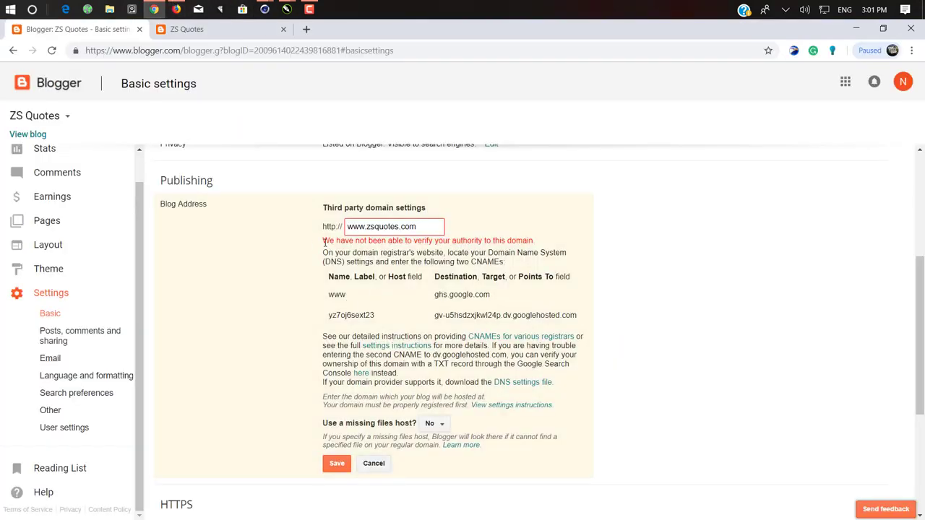
{"action": "left_click_drag", "start_coordinate": [325, 243], "coordinate": [603, 244]}
{"action": "left_click", "coordinate": [635, 247]}
{"action": "scroll", "coordinate": [406, 315], "scroll_direction": "up", "scroll_amount": 2}
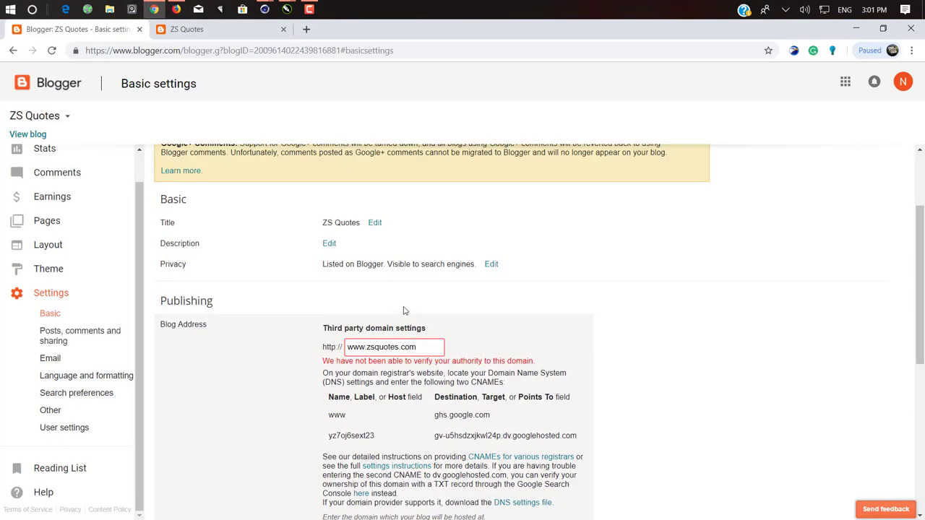
{"action": "scroll", "coordinate": [404, 311], "scroll_direction": "up", "scroll_amount": 2}
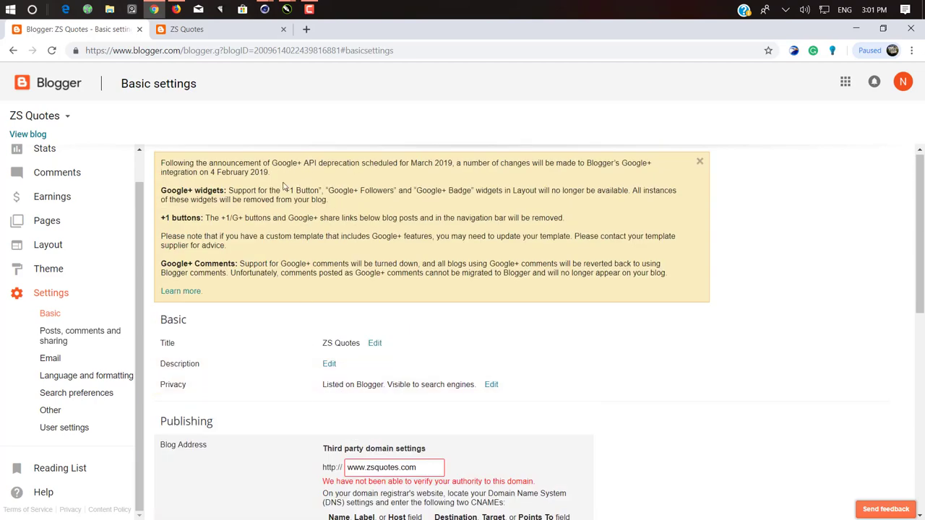
{"action": "left_click", "coordinate": [309, 7]}
{"action": "left_click", "coordinate": [309, 7]}
{"action": "key", "text": "Down"}
{"action": "key", "text": "Down"}
{"action": "key", "text": "Down"}
{"action": "key", "text": "Down"}
{"action": "key", "text": "Down"}
{"action": "key", "text": "Down"}
{"action": "key", "text": "Down"}
{"action": "key", "text": "Down"}
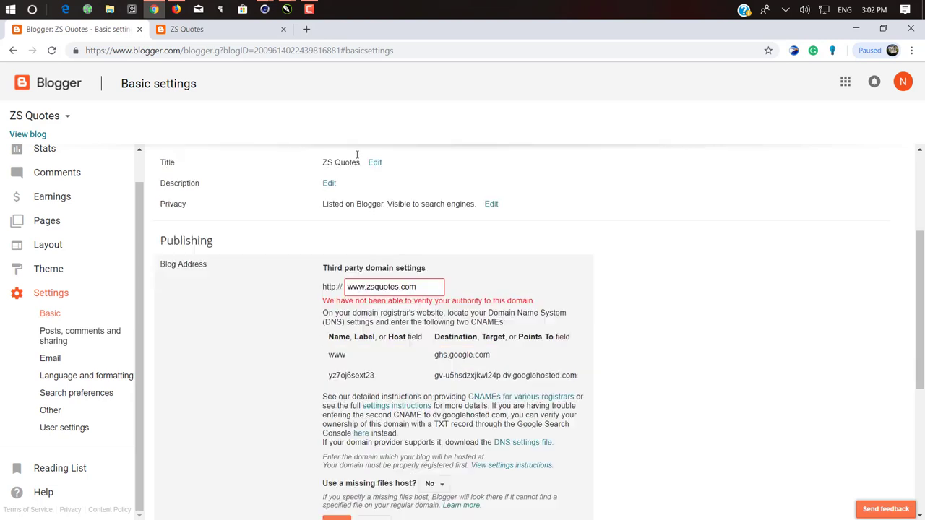
{"action": "left_click", "coordinate": [310, 7]}
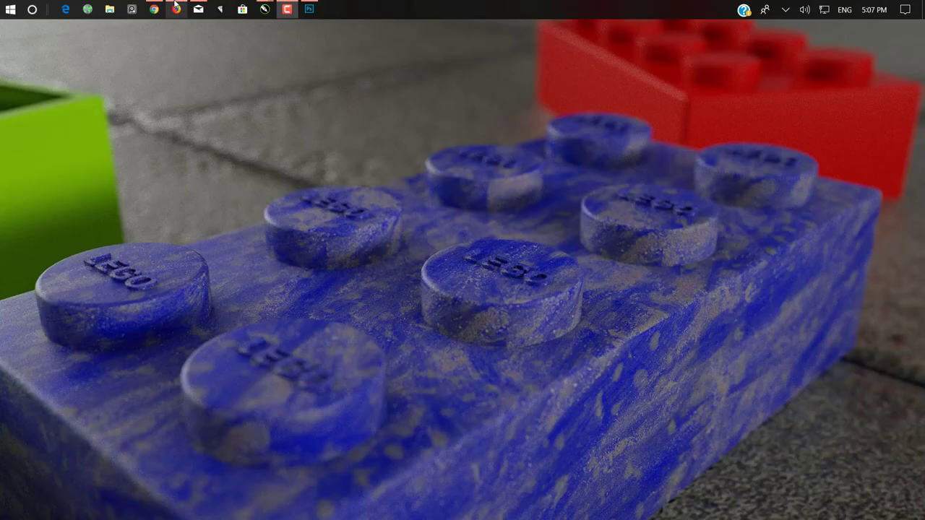
Step: Switch to Firefox, load zsquotes.com in a new tab, retry the connection and check Blogger's publishing settings
{"action": "left_click", "coordinate": [176, 8]}
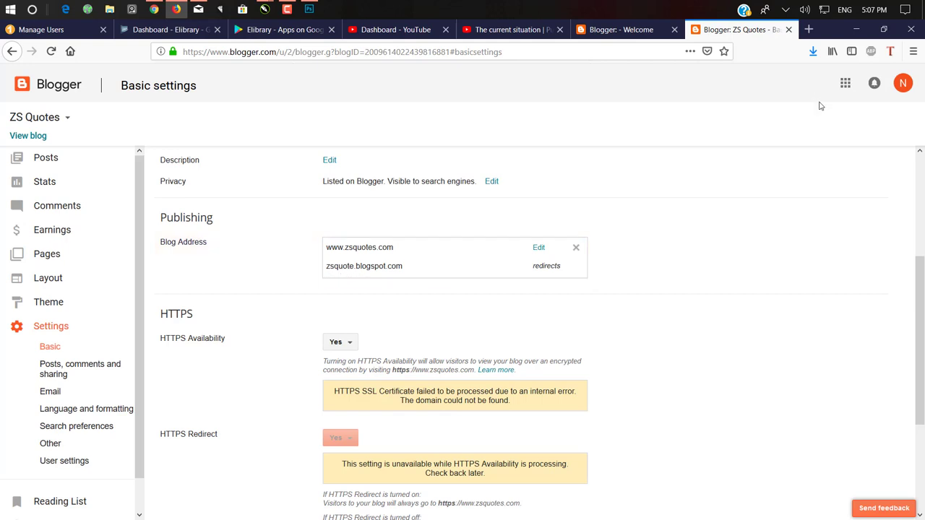
{"action": "left_click", "coordinate": [808, 29]}
{"action": "type", "text": "zs"}
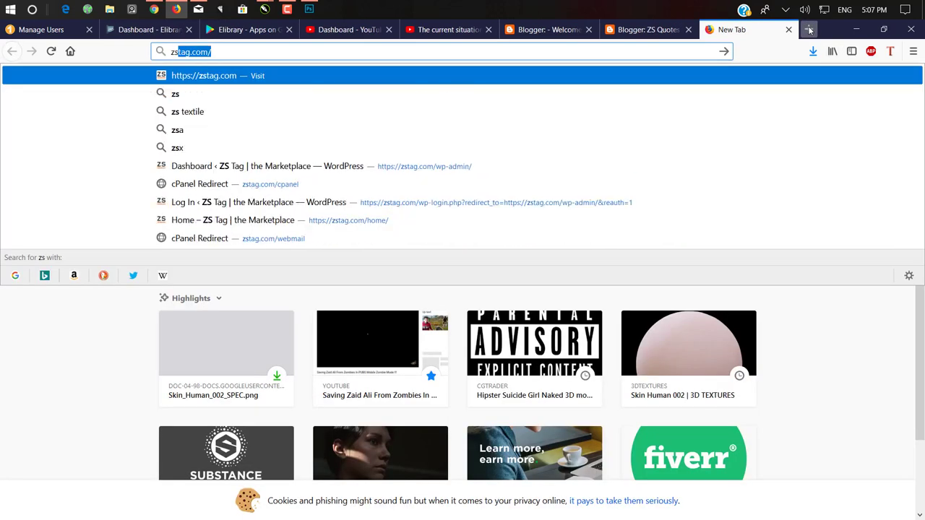
{"action": "type", "text": "q"}
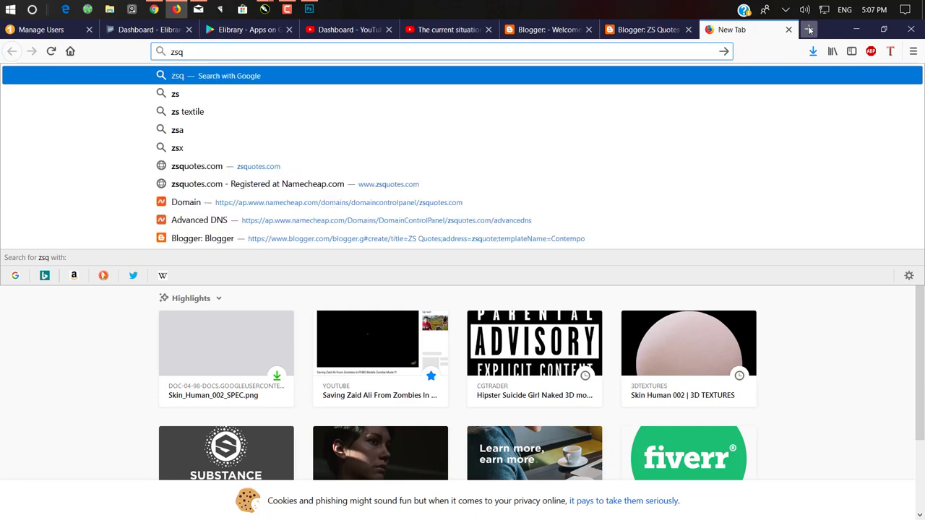
{"action": "type", "text": "uotes"}
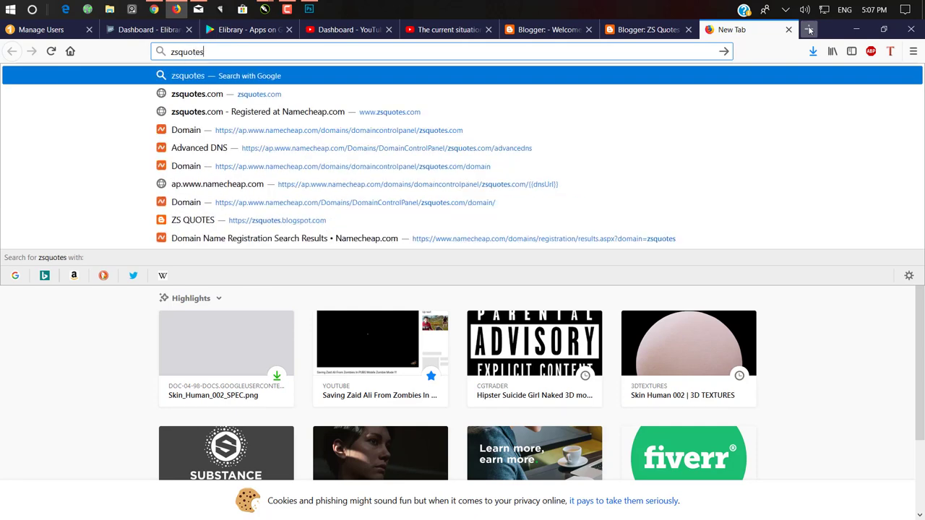
{"action": "type", "text": ".com"}
{"action": "key", "text": "Return"}
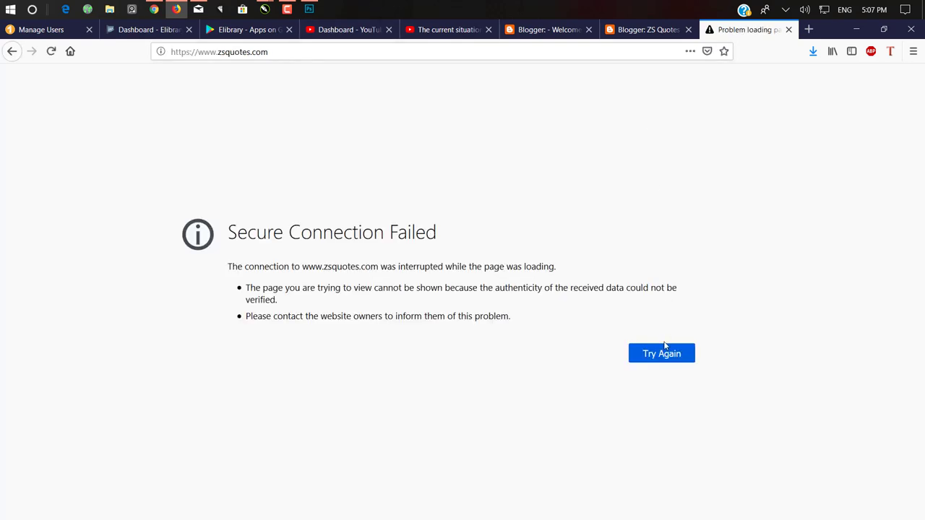
{"action": "left_click", "coordinate": [660, 353]}
{"action": "left_click", "coordinate": [631, 30]}
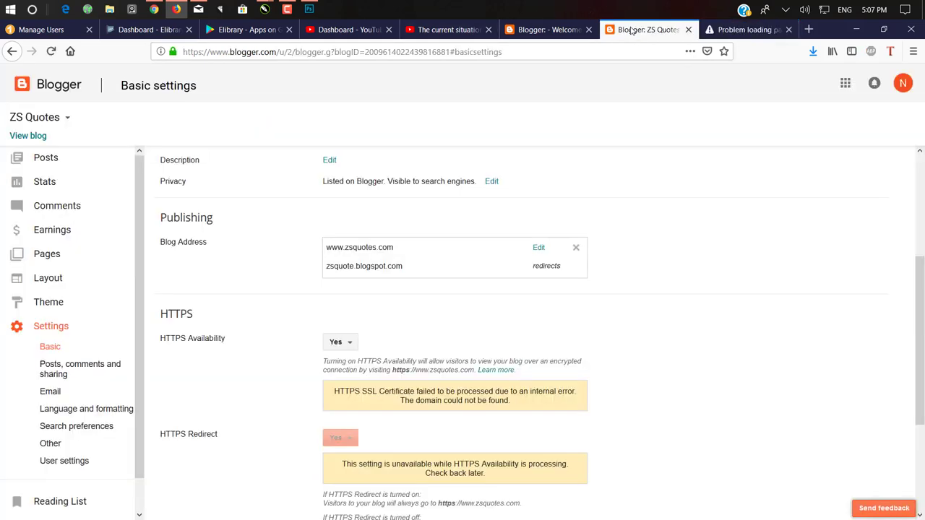
{"action": "left_click", "coordinate": [721, 29]}
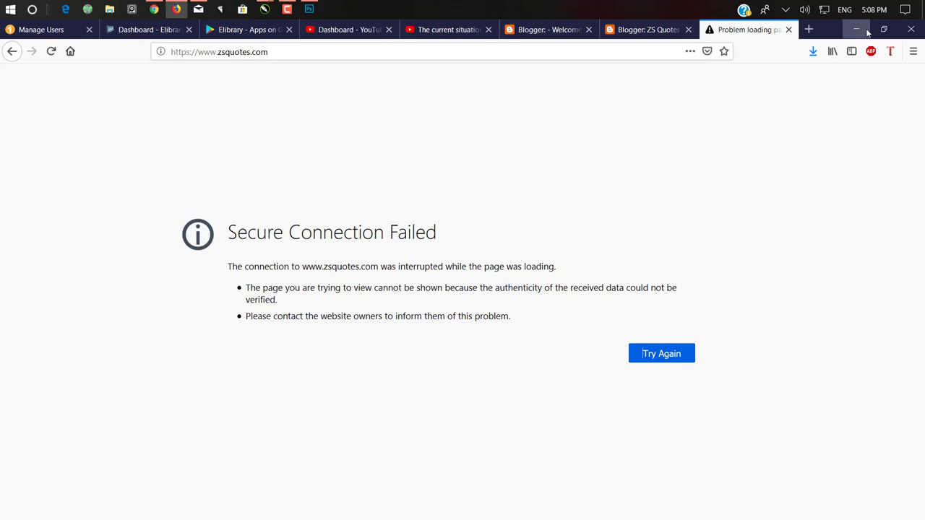
{"action": "left_click", "coordinate": [809, 30]}
{"action": "type", "text": "name"}
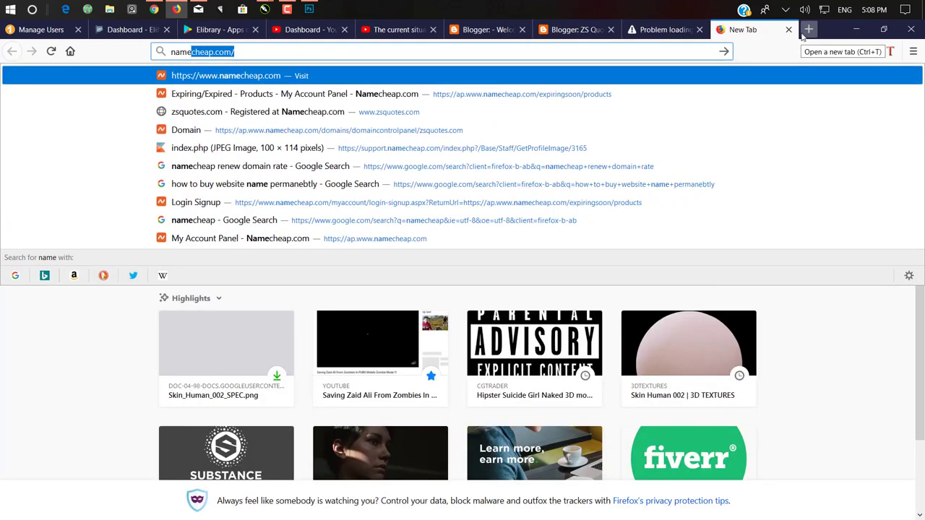
{"action": "key", "text": "Down"}
{"action": "key", "text": "Down"}
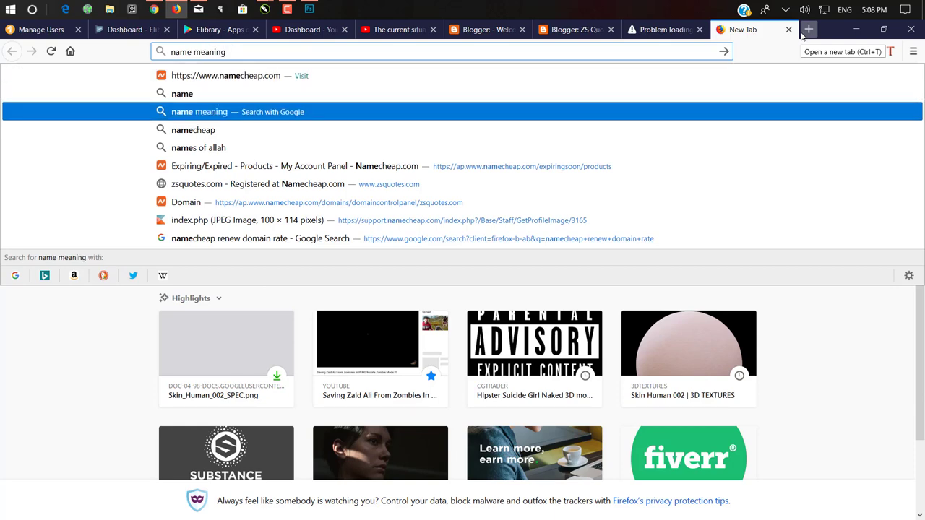
{"action": "key", "text": "Up"}
{"action": "key", "text": "Up"}
{"action": "key", "text": "Return"}
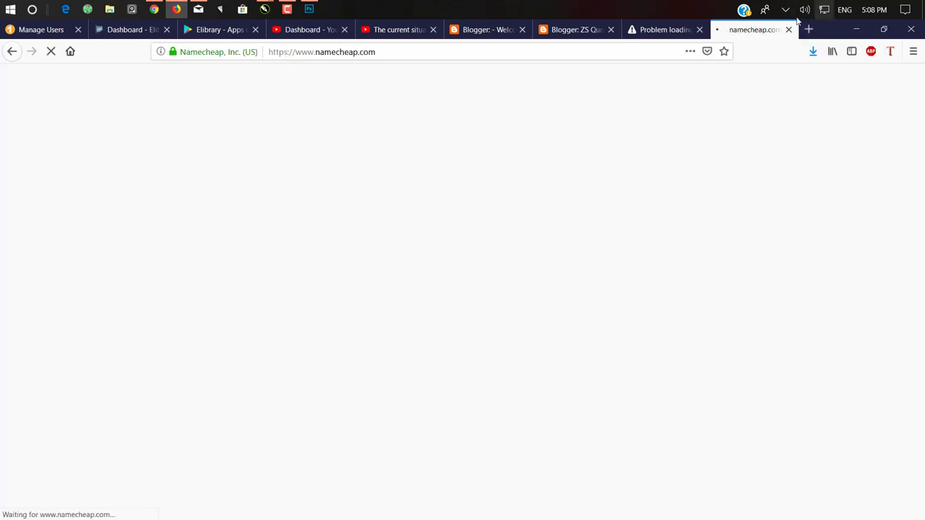
Step: Set HTTPS Availability to No in the ZS Quotes blog's basic settings in Blogger
{"action": "left_click", "coordinate": [569, 32]}
{"action": "scroll", "coordinate": [283, 287], "scroll_direction": "down", "scroll_amount": 2}
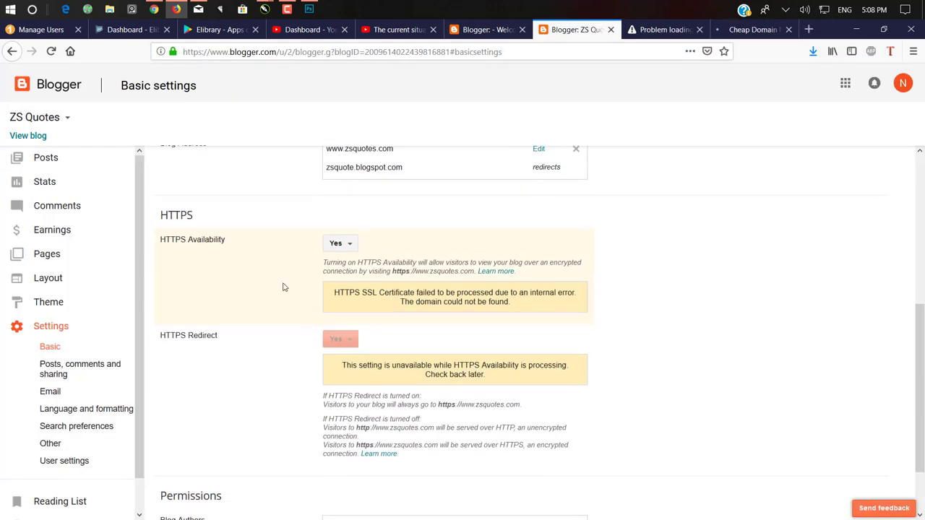
{"action": "left_click", "coordinate": [332, 239]}
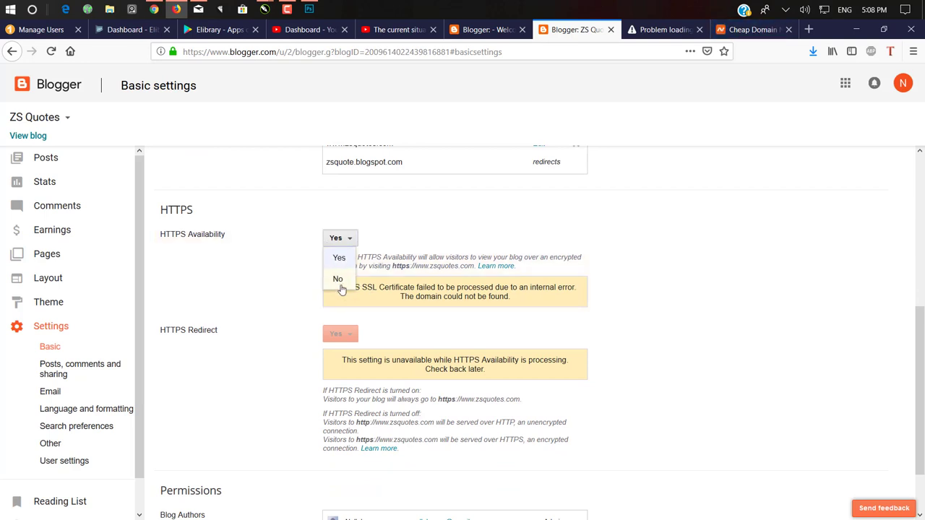
{"action": "left_click", "coordinate": [338, 288]}
{"action": "left_click", "coordinate": [340, 241]}
{"action": "left_click", "coordinate": [337, 280]}
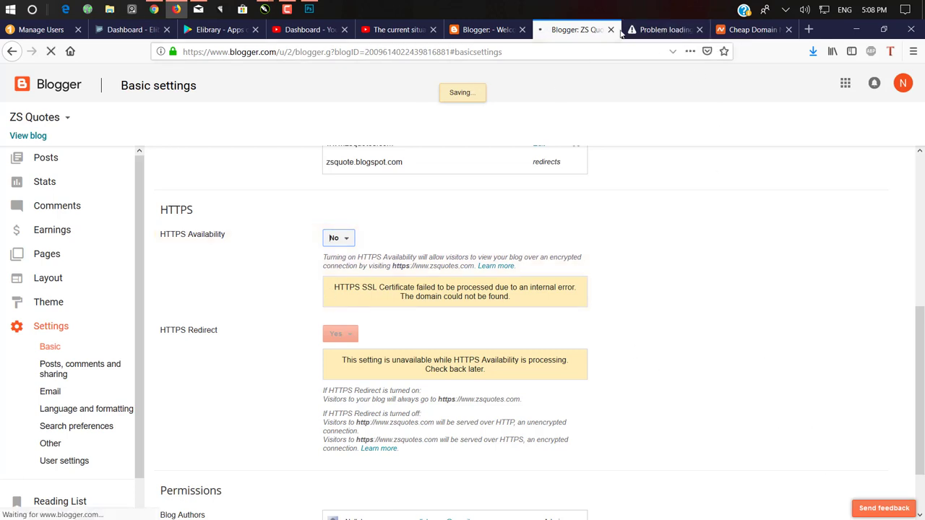
{"action": "left_click", "coordinate": [646, 30]}
{"action": "left_click", "coordinate": [481, 52]}
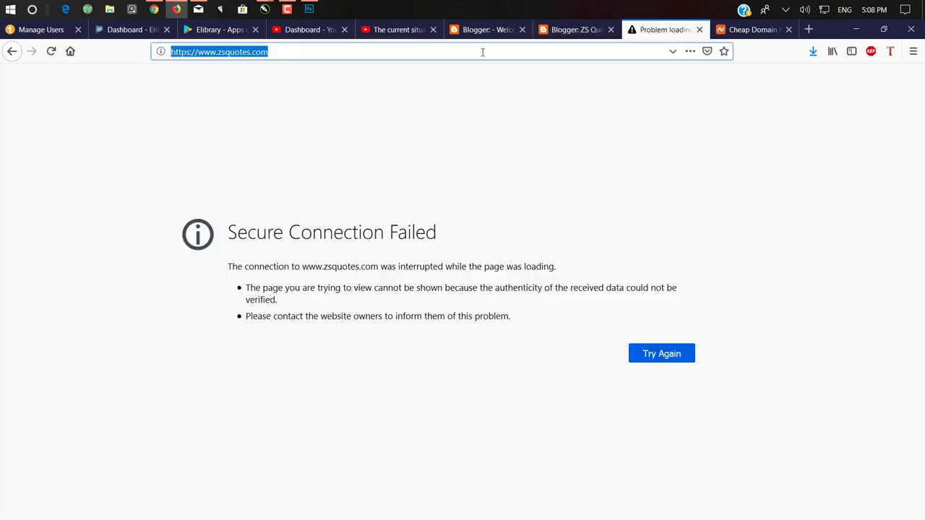
{"action": "type", "text": "zsq"}
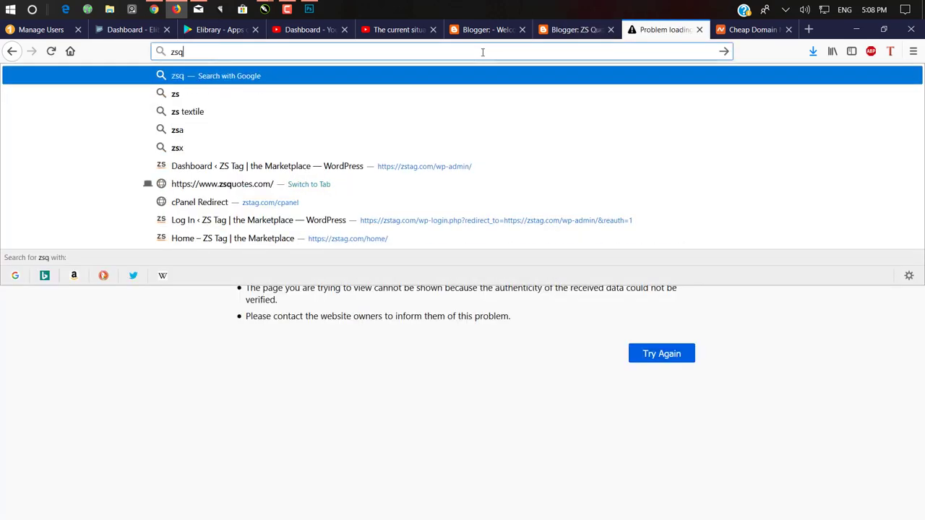
{"action": "key", "text": "Down"}
{"action": "key", "text": "Down"}
{"action": "key", "text": "Down"}
{"action": "key", "text": "Down"}
{"action": "key", "text": "Down"}
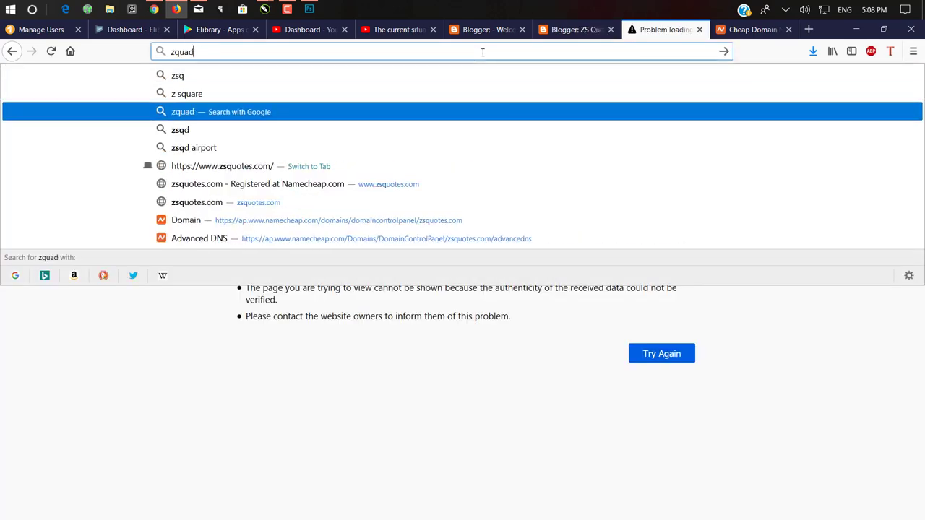
{"action": "key", "text": "Escape"}
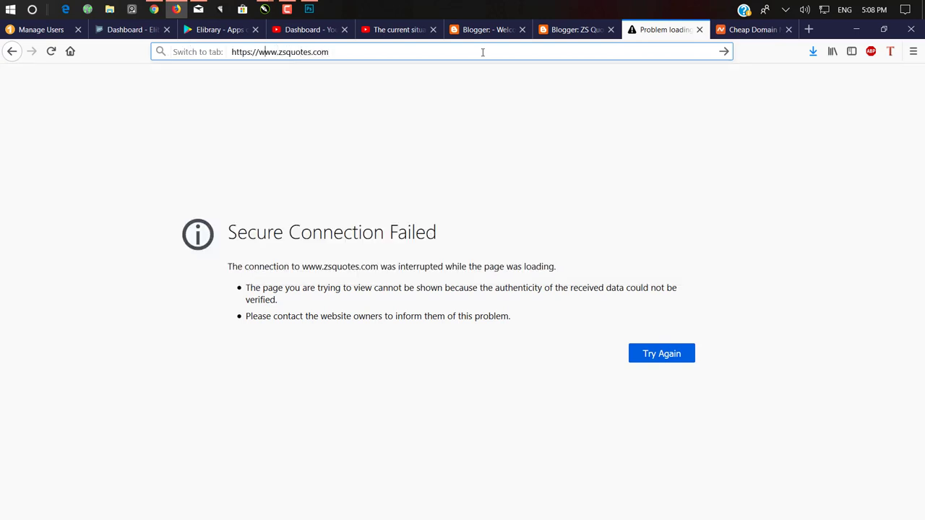
{"action": "key", "text": "Return"}
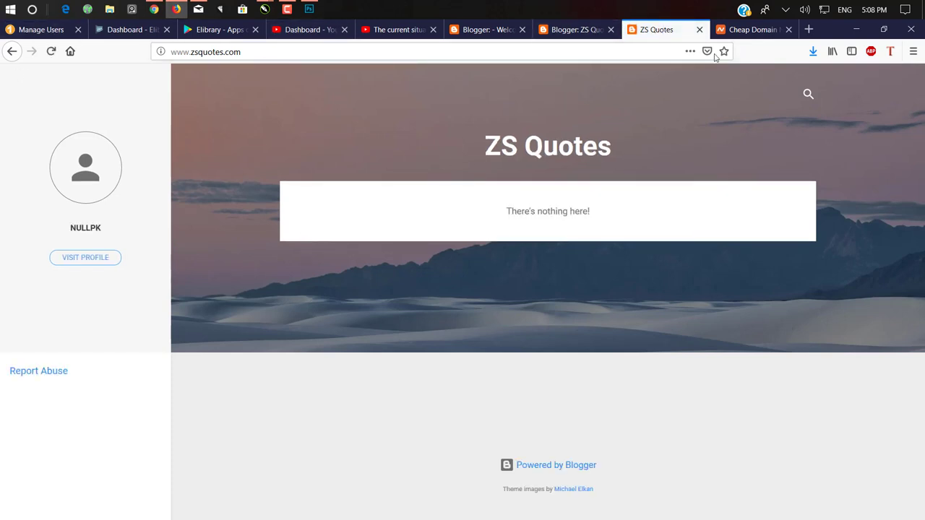
Step: Sign in to Namecheap with the account username and password, declining to update the saved login
{"action": "left_click", "coordinate": [752, 29]}
{"action": "left_click", "coordinate": [838, 204]}
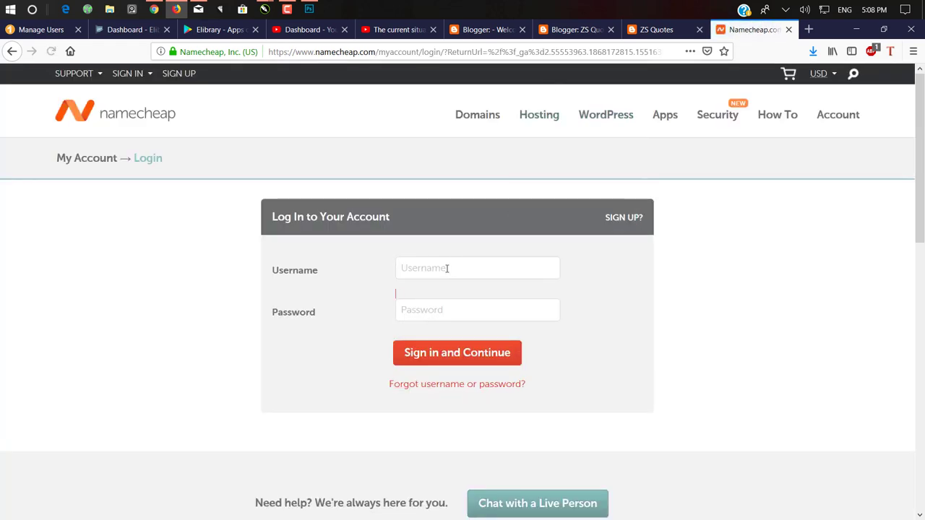
{"action": "left_click", "coordinate": [432, 276]}
{"action": "left_click", "coordinate": [432, 300]}
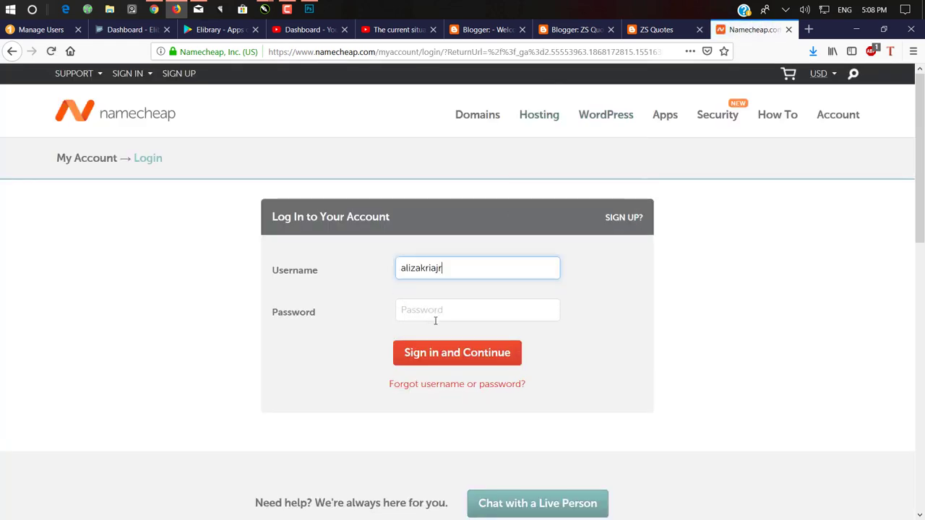
{"action": "left_click", "coordinate": [435, 314]}
{"action": "left_click", "coordinate": [427, 339]}
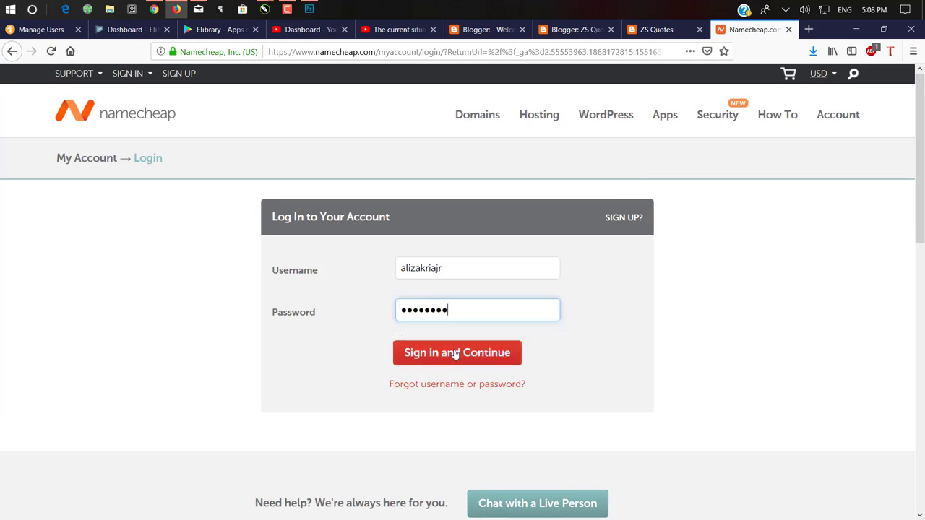
{"action": "left_click", "coordinate": [452, 355]}
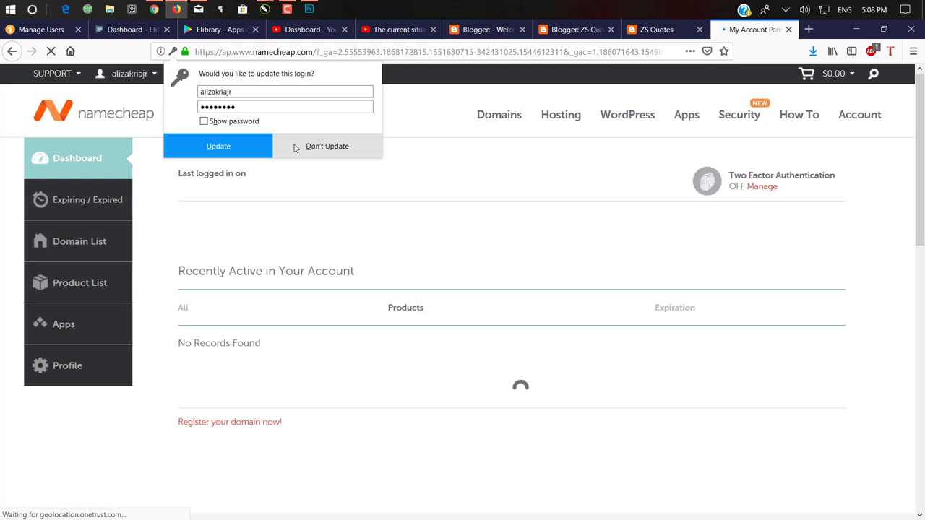
{"action": "left_click", "coordinate": [295, 147]}
Step: Open the management page for zsquotes.com in Namecheap and review its nameserver and redirect settings
{"action": "scroll", "coordinate": [297, 231], "scroll_direction": "down", "scroll_amount": 2}
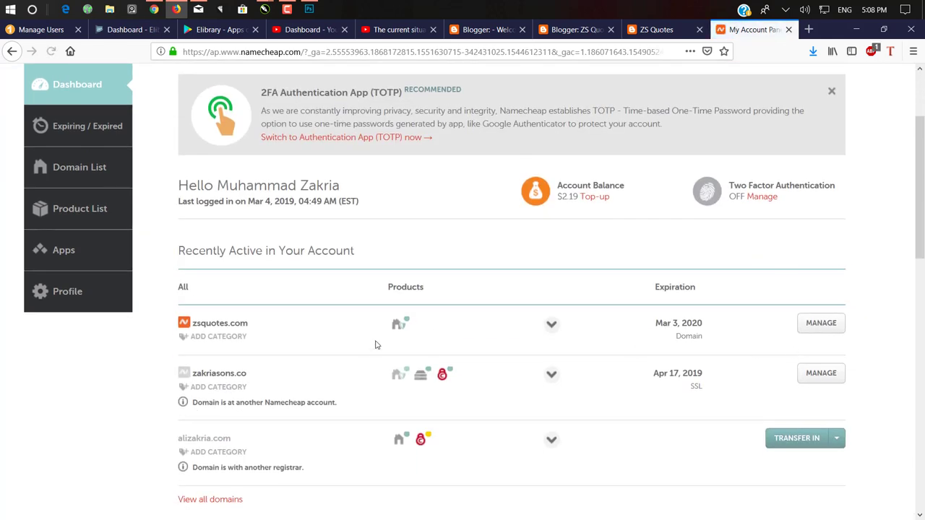
{"action": "mouse_move", "coordinate": [405, 327]}
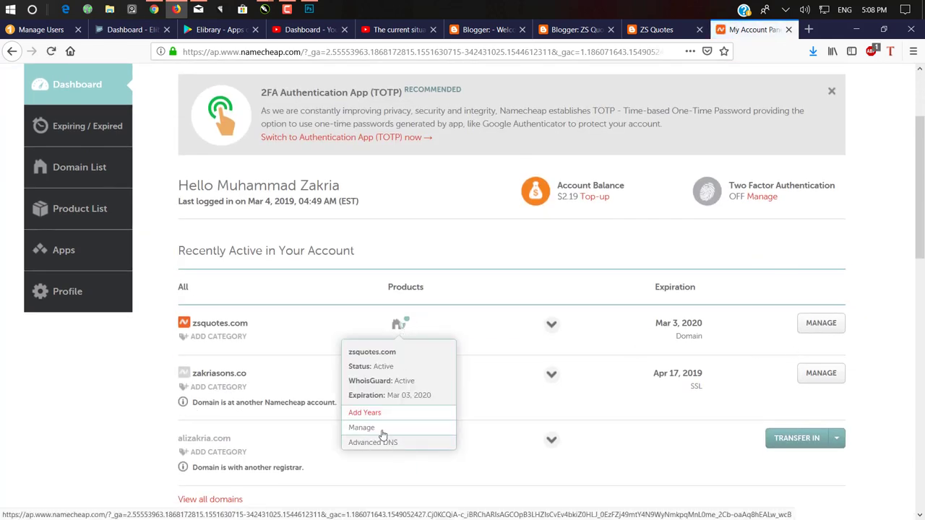
{"action": "left_click", "coordinate": [813, 323]}
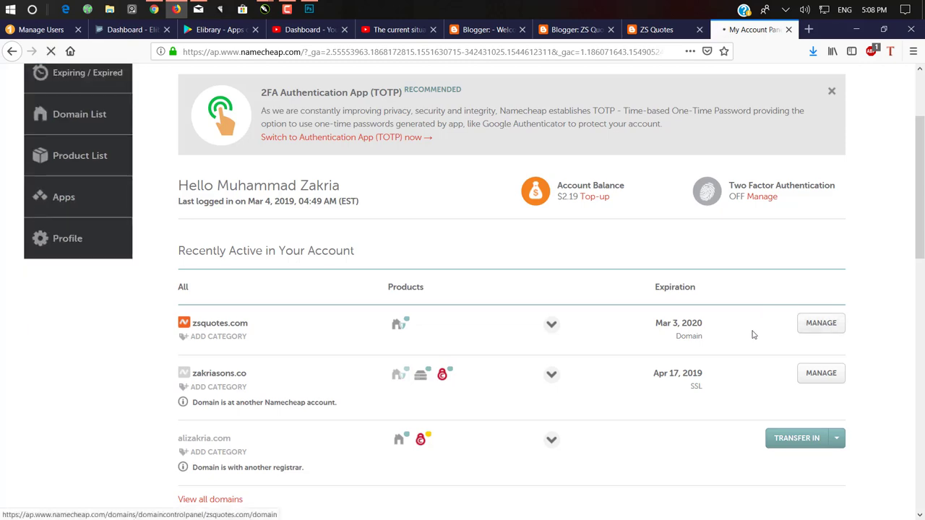
{"action": "scroll", "coordinate": [501, 327], "scroll_direction": "down", "scroll_amount": 3}
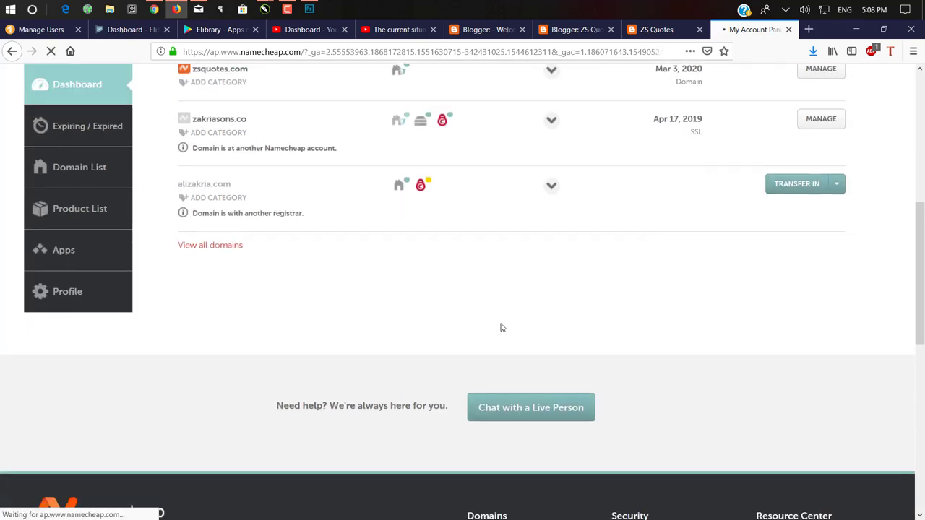
{"action": "scroll", "coordinate": [492, 307], "scroll_direction": "up", "scroll_amount": 3}
{"action": "scroll", "coordinate": [427, 289], "scroll_direction": "down", "scroll_amount": 3}
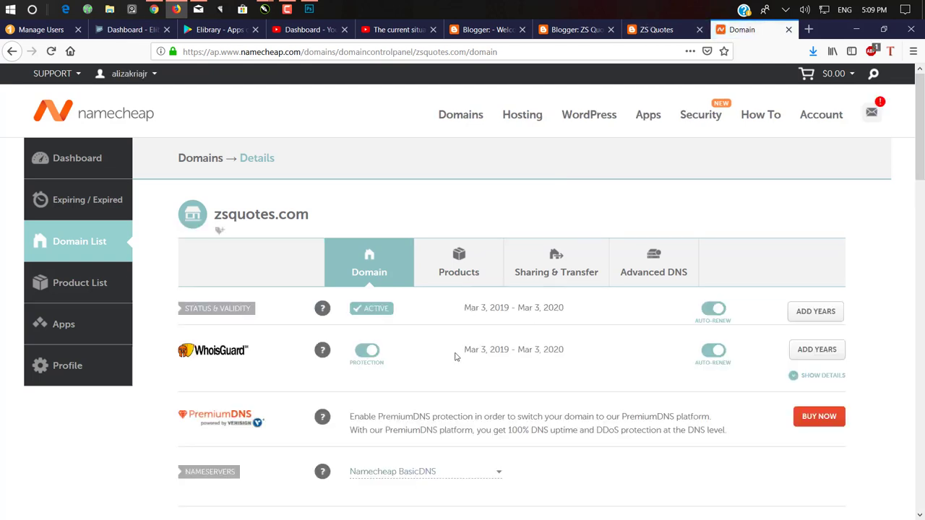
{"action": "scroll", "coordinate": [453, 353], "scroll_direction": "down", "scroll_amount": 3}
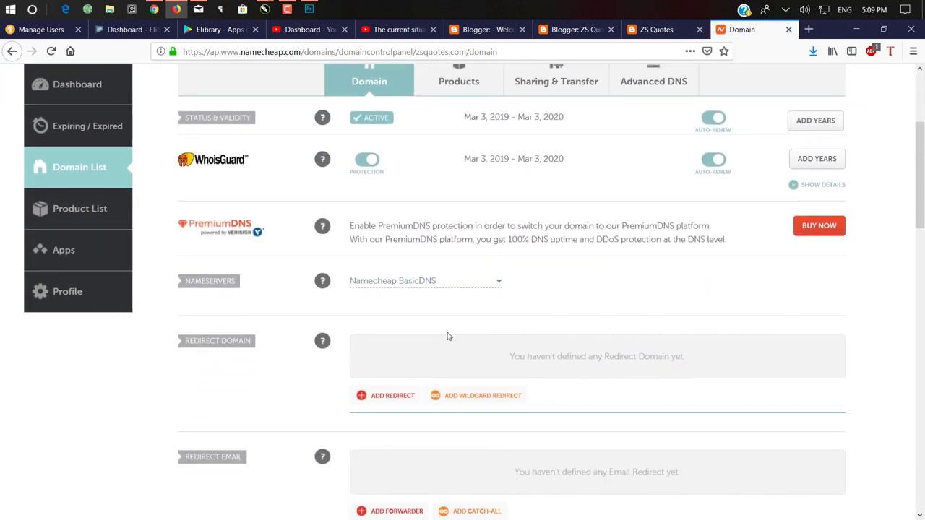
{"action": "scroll", "coordinate": [447, 336], "scroll_direction": "down", "scroll_amount": 3}
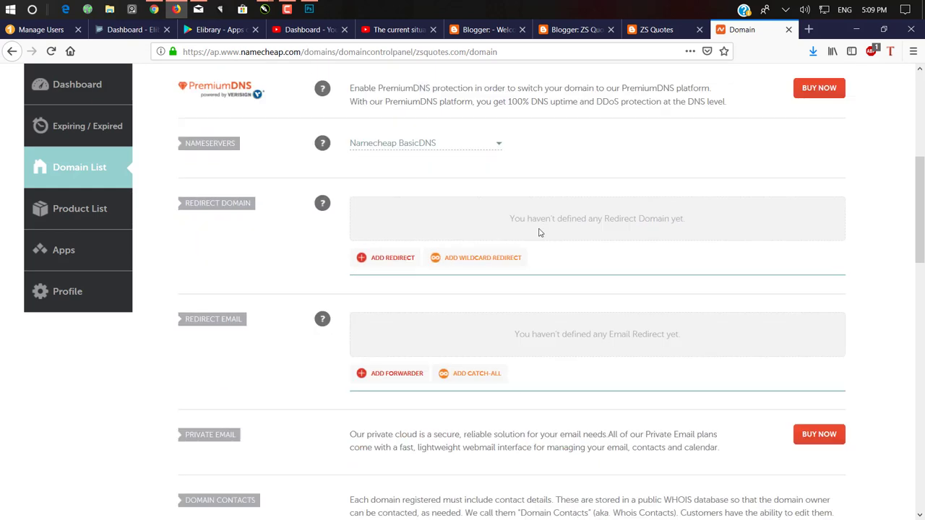
{"action": "scroll", "coordinate": [549, 217], "scroll_direction": "up", "scroll_amount": 5}
Step: Publish a new post titled "Test" with the text "This Is my test post" on the ZS Quotes blog in Blogger
{"action": "left_click", "coordinate": [656, 30]}
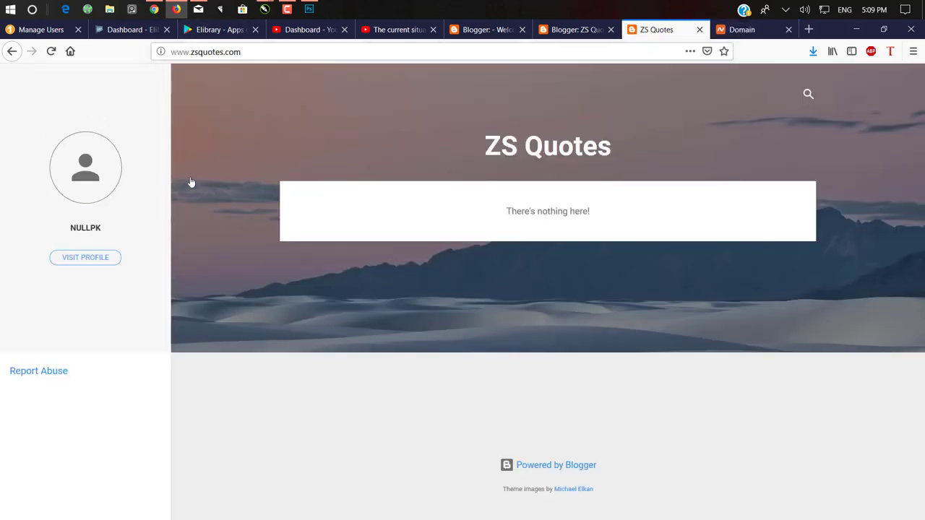
{"action": "left_click", "coordinate": [576, 30]}
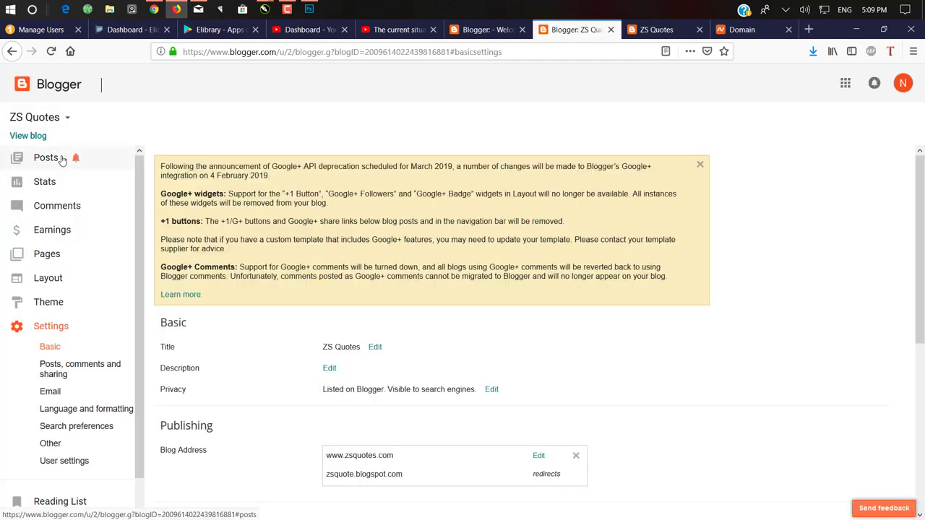
{"action": "left_click", "coordinate": [63, 159]}
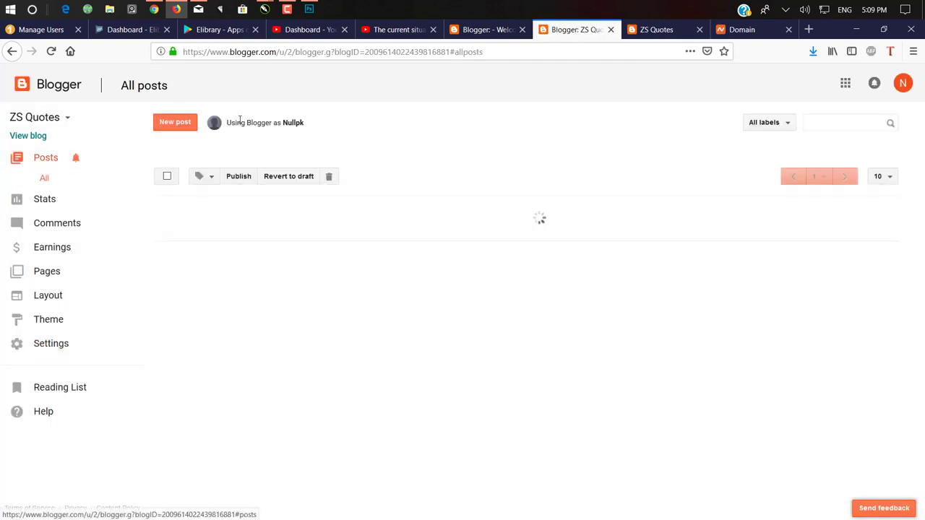
{"action": "left_click", "coordinate": [175, 126]}
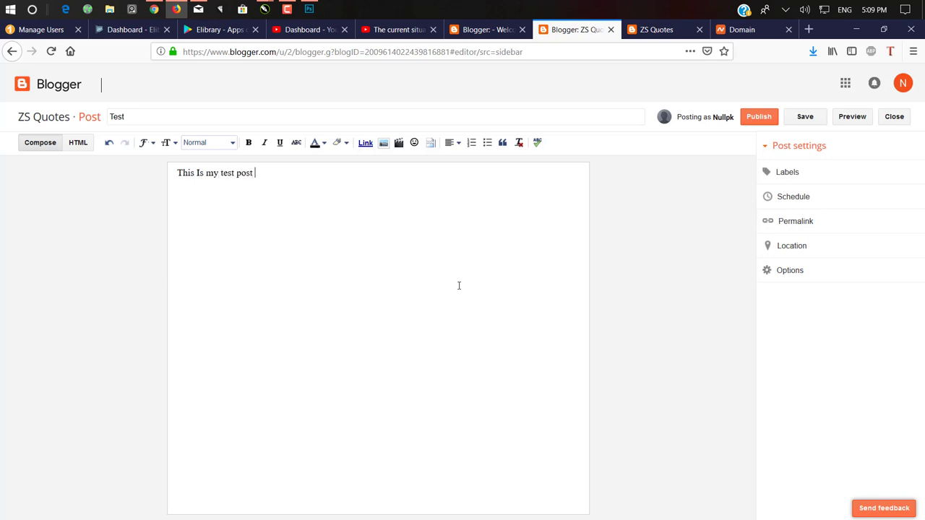
{"action": "left_click", "coordinate": [758, 118]}
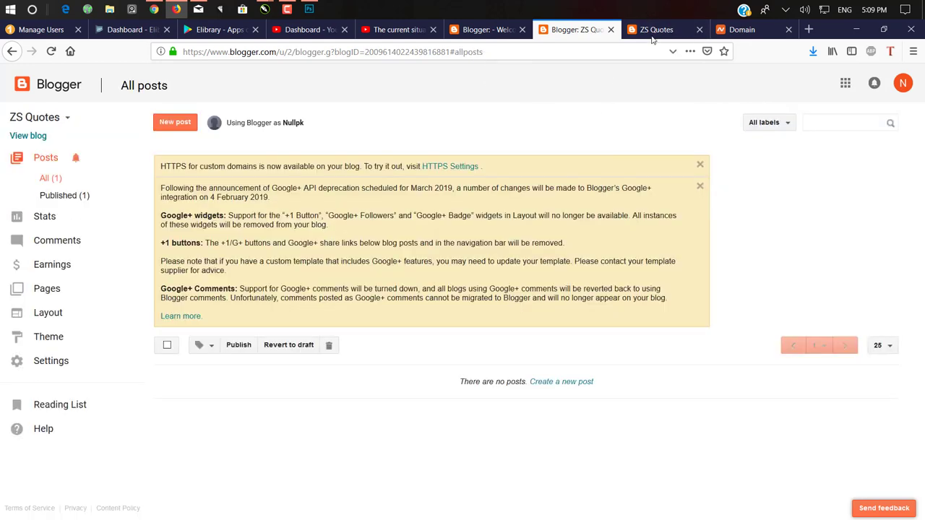
{"action": "left_click", "coordinate": [657, 30]}
{"action": "left_click", "coordinate": [51, 51]}
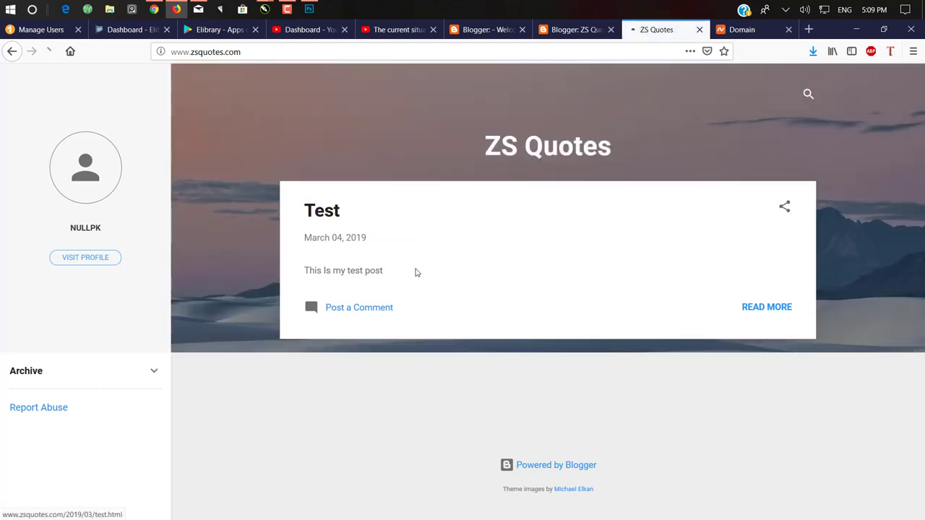
{"action": "left_click", "coordinate": [416, 271]}
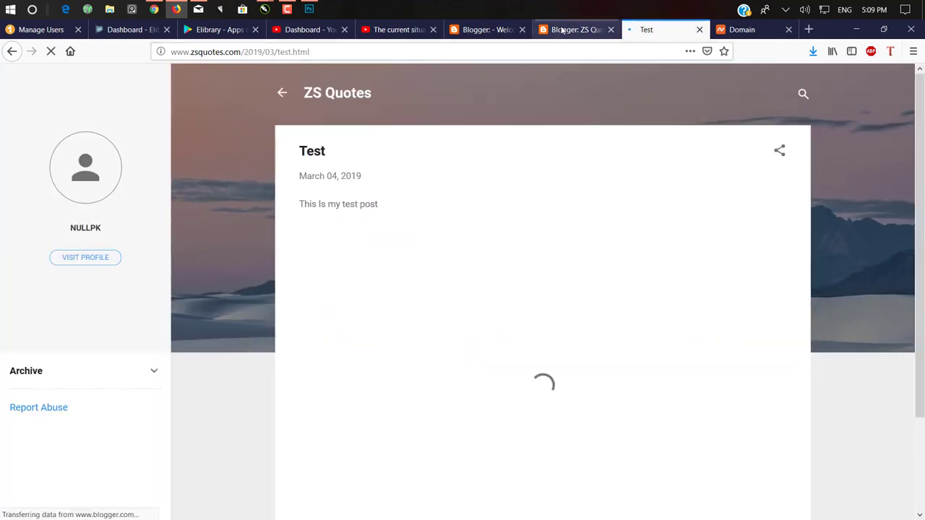
Step: Dismiss the Google+ notice in Blogger's post list and open the HTTPS Settings link in a new tab to review the settings
{"action": "left_click", "coordinate": [564, 30]}
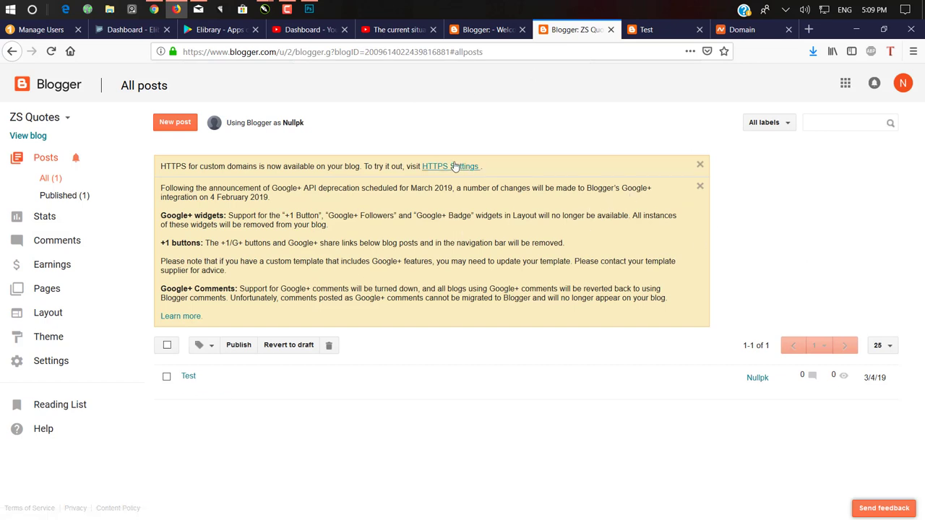
{"action": "left_click", "coordinate": [700, 186]}
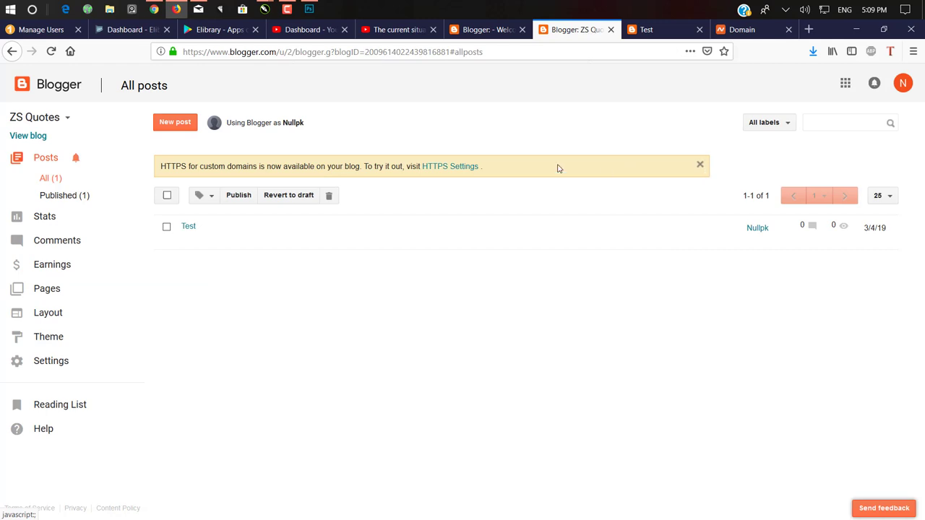
{"action": "right_click", "coordinate": [434, 166]}
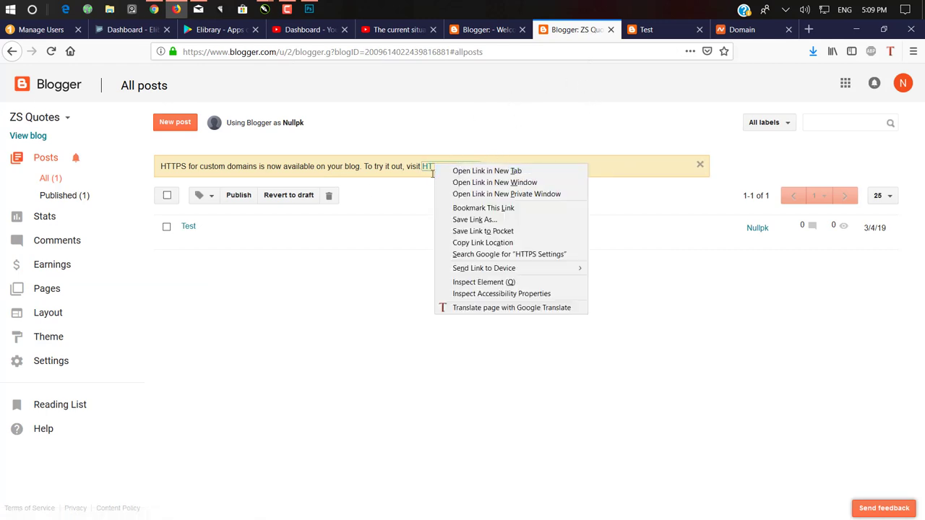
{"action": "left_click", "coordinate": [477, 171]}
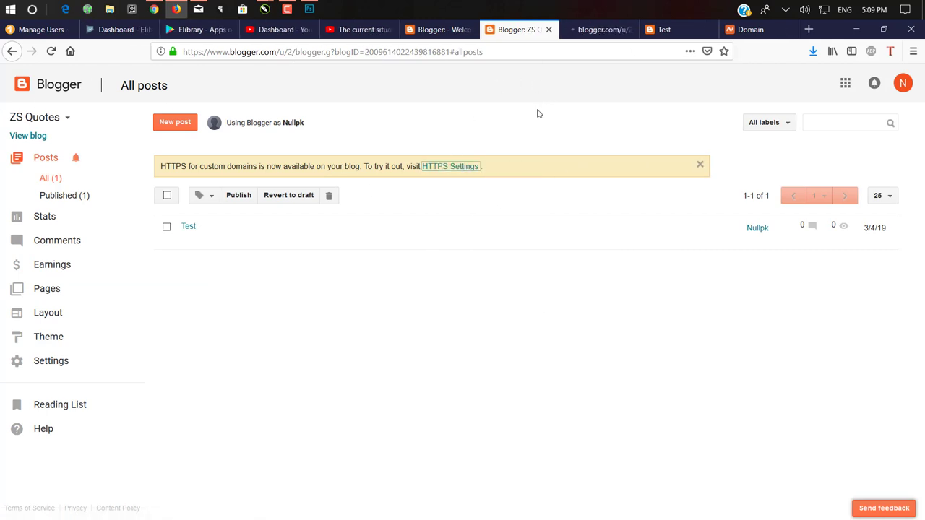
{"action": "left_click", "coordinate": [589, 32]}
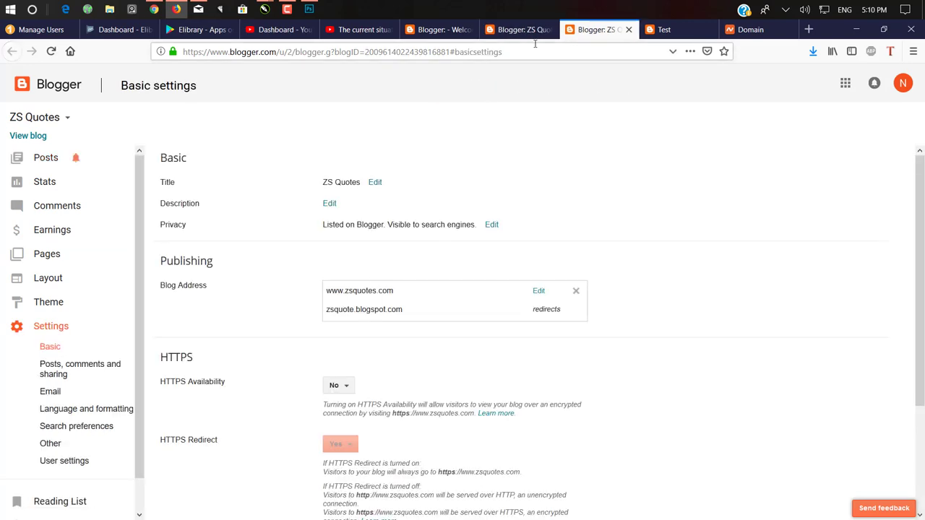
{"action": "scroll", "coordinate": [271, 273], "scroll_direction": "down", "scroll_amount": 3}
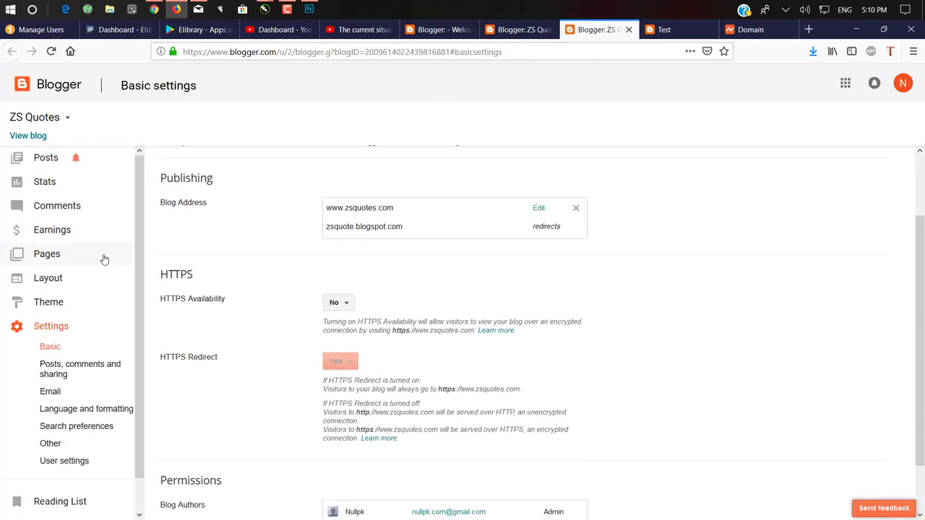
{"action": "scroll", "coordinate": [115, 289], "scroll_direction": "down", "scroll_amount": 1}
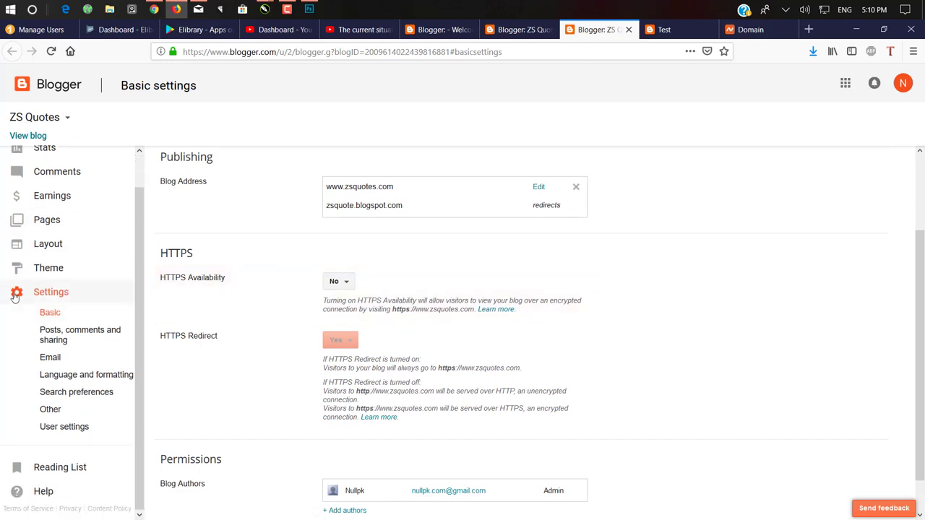
{"action": "scroll", "coordinate": [64, 307], "scroll_direction": "up", "scroll_amount": 1}
Step: Browse Blogger's built-in themes and open the HTML editor for the live theme
{"action": "left_click", "coordinate": [62, 304]}
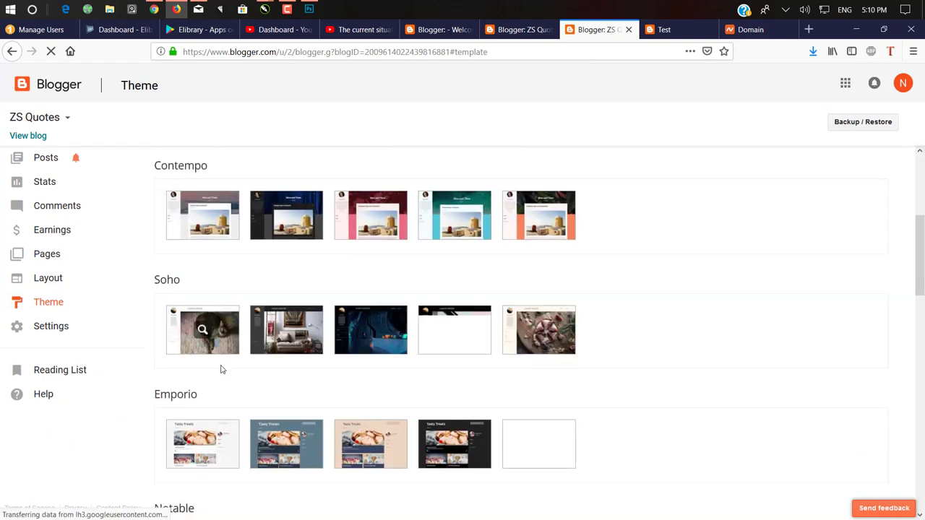
{"action": "scroll", "coordinate": [221, 368], "scroll_direction": "down", "scroll_amount": 5}
{"action": "scroll", "coordinate": [217, 296], "scroll_direction": "down", "scroll_amount": 2}
{"action": "scroll", "coordinate": [310, 217], "scroll_direction": "down", "scroll_amount": 5}
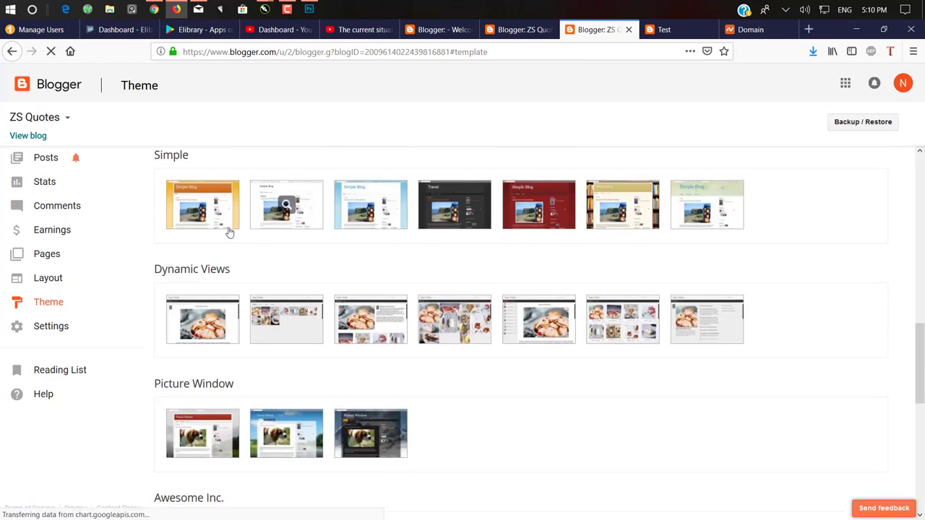
{"action": "scroll", "coordinate": [381, 410], "scroll_direction": "up", "scroll_amount": 15}
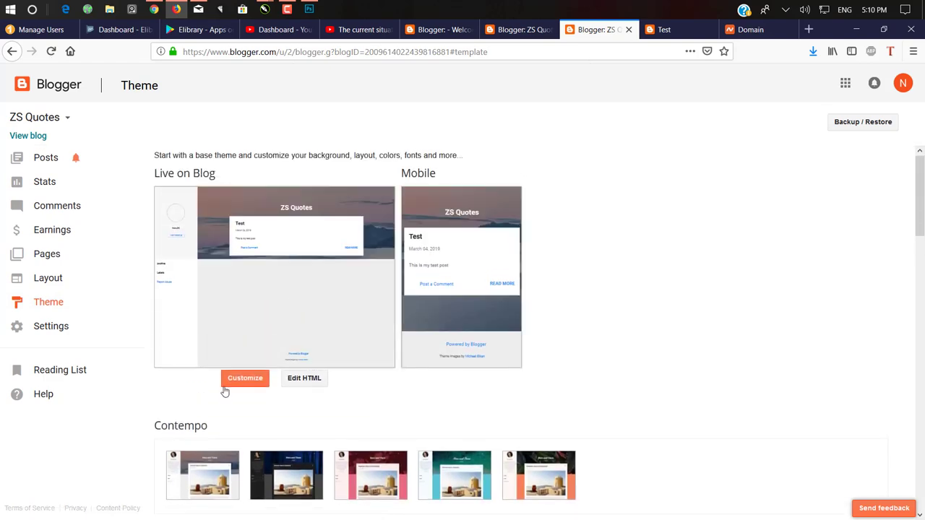
{"action": "left_click", "coordinate": [303, 380]}
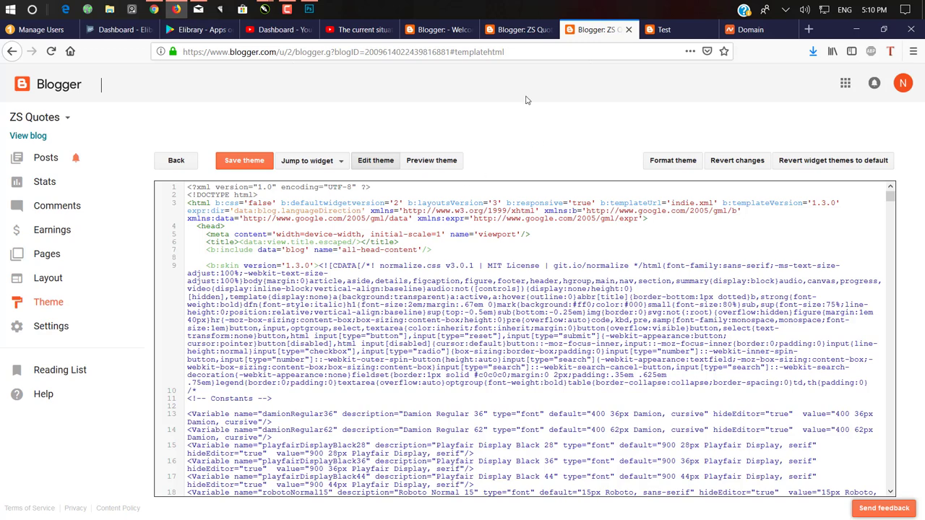
Step: Search Google for "blogger theme" and open the gooyaabitemplates.com result
{"action": "left_click", "coordinate": [519, 29]}
{"action": "left_click", "coordinate": [530, 51]}
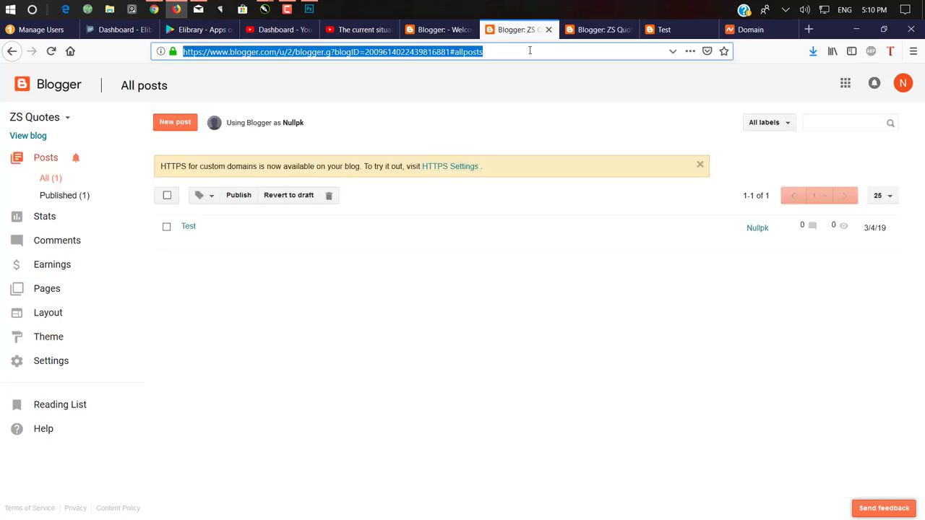
{"action": "type", "text": "blogger"}
{"action": "key", "text": "BackSpace"}
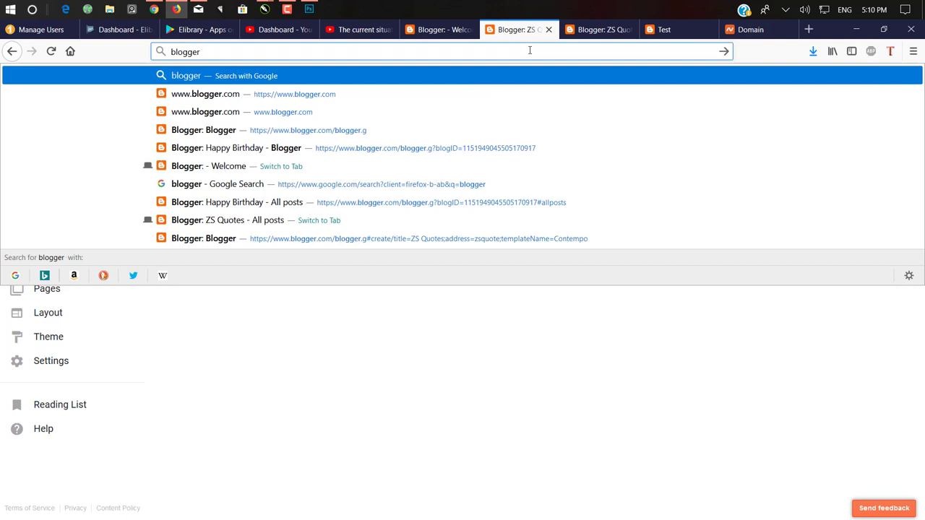
{"action": "type", "text": "theme"}
{"action": "key", "text": "Return"}
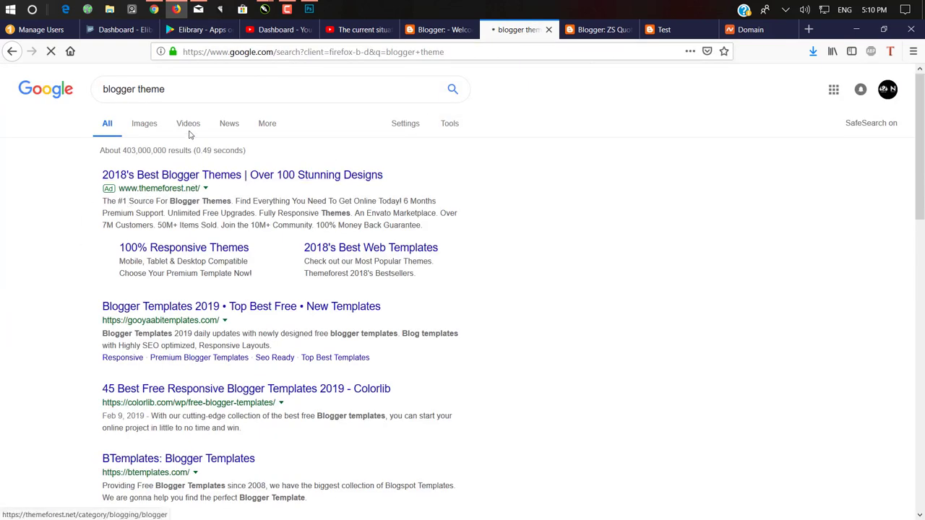
{"action": "left_click", "coordinate": [255, 309]}
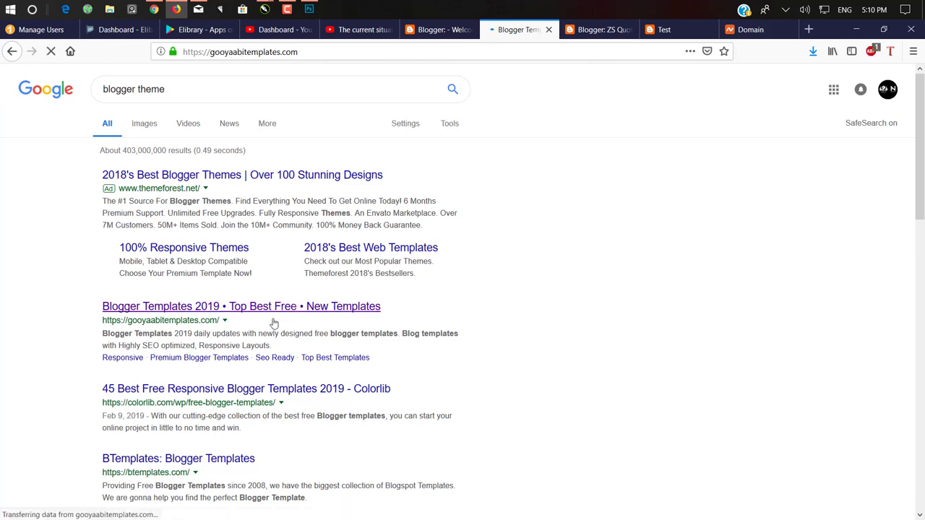
Step: Leave the theme HTML editor in Blogger and browse the template gallery on gooyaabitemplates.com
{"action": "left_click", "coordinate": [585, 29]}
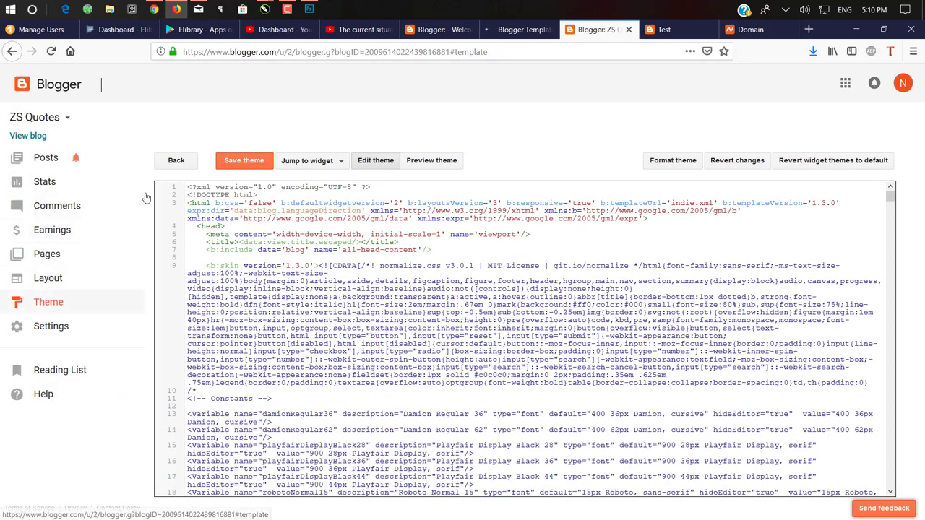
{"action": "left_click", "coordinate": [48, 302]}
{"action": "left_click", "coordinate": [517, 29]}
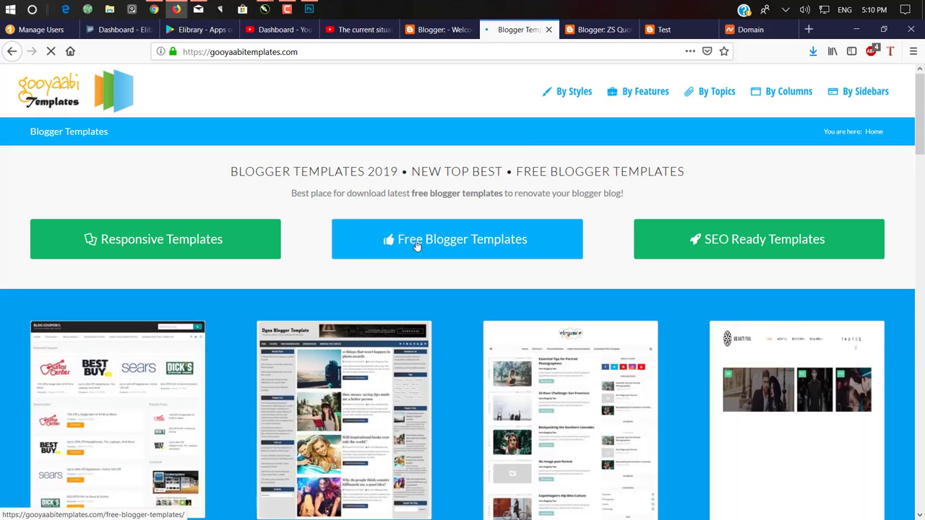
{"action": "scroll", "coordinate": [381, 243], "scroll_direction": "down", "scroll_amount": 4}
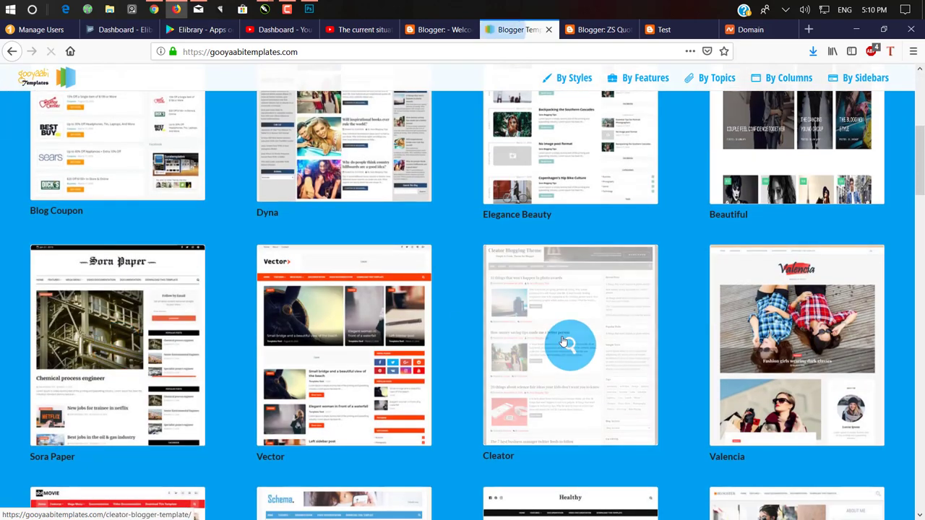
{"action": "scroll", "coordinate": [557, 332], "scroll_direction": "down", "scroll_amount": 5}
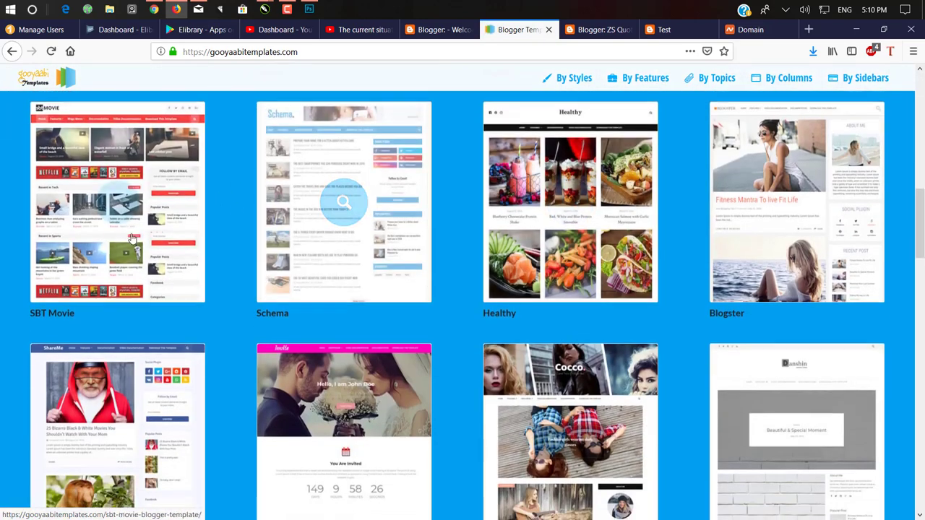
{"action": "scroll", "coordinate": [124, 313], "scroll_direction": "down", "scroll_amount": 2}
{"action": "scroll", "coordinate": [145, 201], "scroll_direction": "up", "scroll_amount": 5}
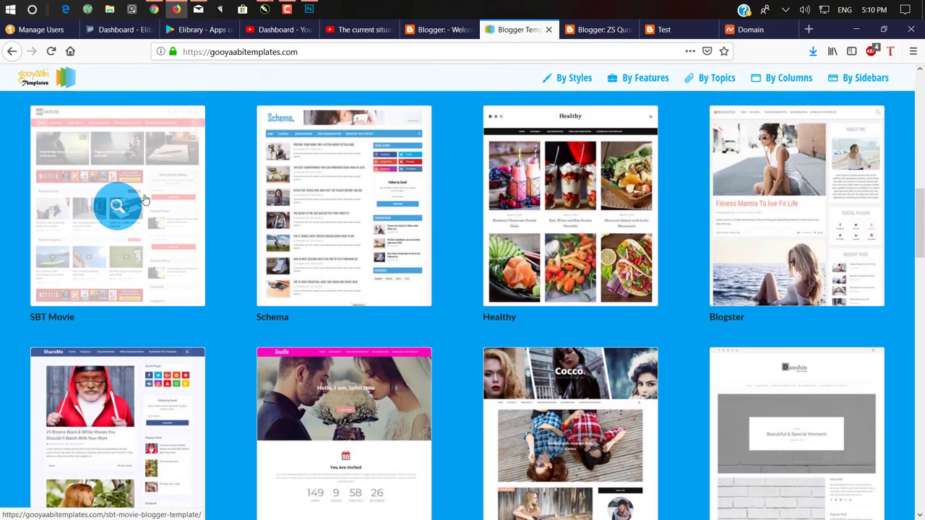
{"action": "scroll", "coordinate": [372, 249], "scroll_direction": "down", "scroll_amount": 3}
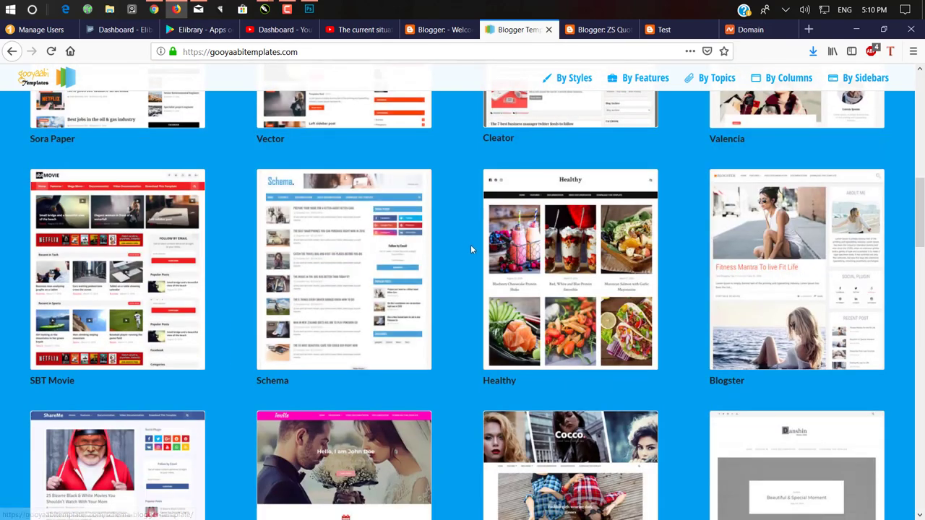
Step: Browse the template gallery, view all the top best templates, and open the Hot Magazine template page
{"action": "scroll", "coordinate": [470, 244], "scroll_direction": "down", "scroll_amount": 6}
{"action": "scroll", "coordinate": [461, 240], "scroll_direction": "up", "scroll_amount": 1}
{"action": "scroll", "coordinate": [461, 239], "scroll_direction": "down", "scroll_amount": 5}
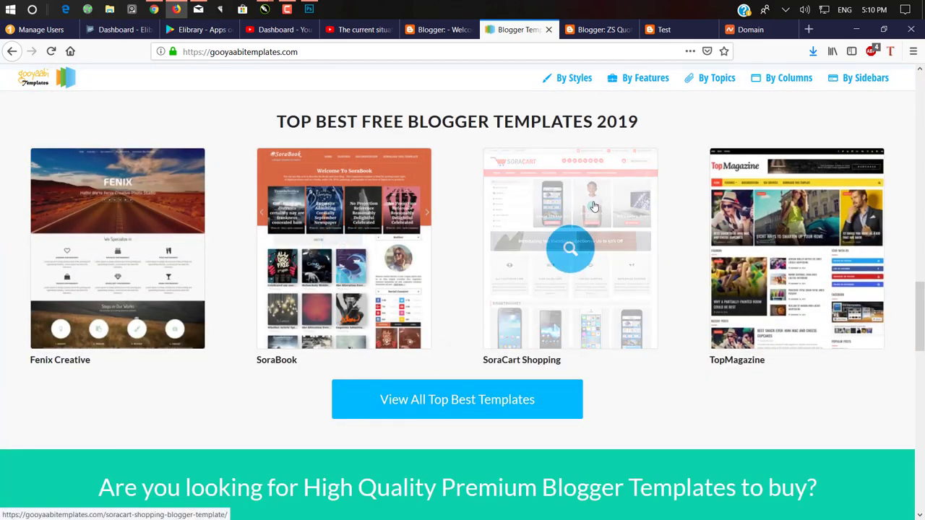
{"action": "left_click", "coordinate": [455, 418]}
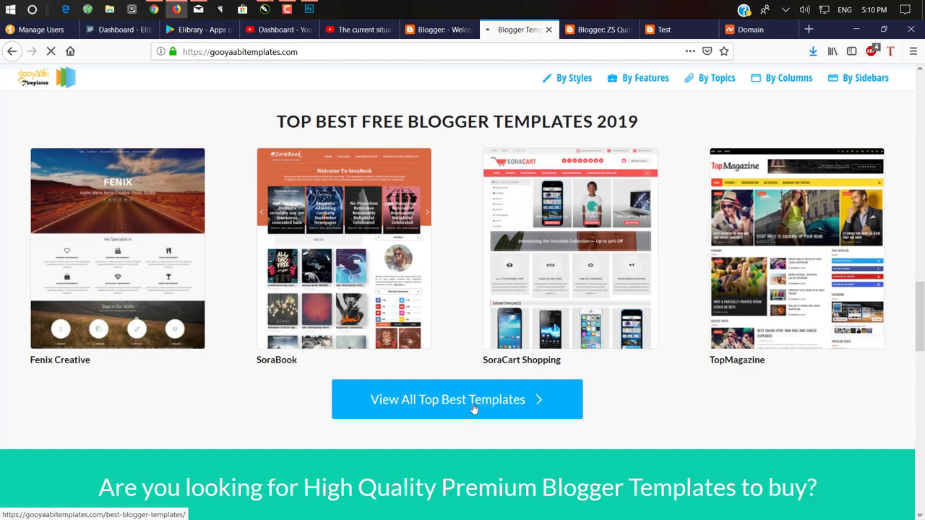
{"action": "scroll", "coordinate": [291, 281], "scroll_direction": "down", "scroll_amount": 5}
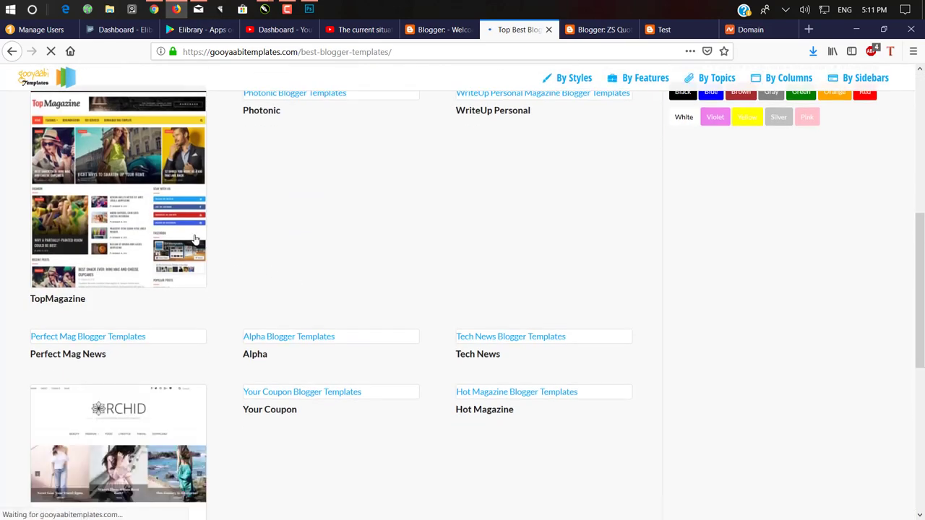
{"action": "scroll", "coordinate": [193, 242], "scroll_direction": "down", "scroll_amount": 5}
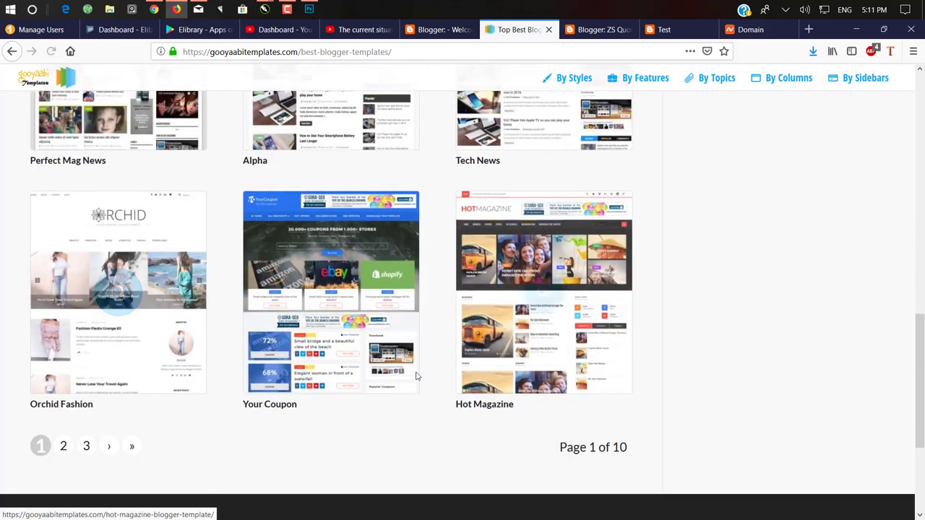
{"action": "scroll", "coordinate": [549, 361], "scroll_direction": "up", "scroll_amount": 1}
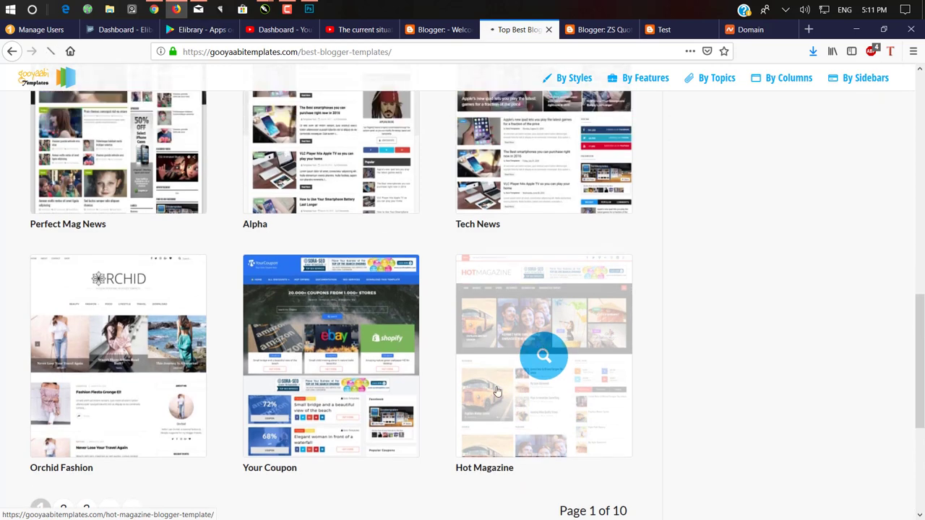
Step: Download Hot-Magazine-Free-Version.zip and open the archive in WinRAR
{"action": "scroll", "coordinate": [549, 234], "scroll_direction": "down", "scroll_amount": 3}
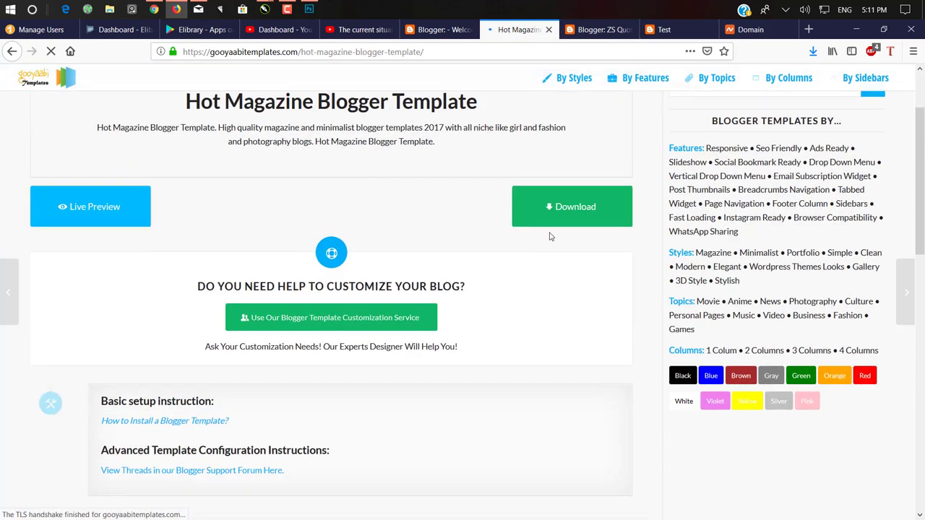
{"action": "left_click", "coordinate": [581, 490]}
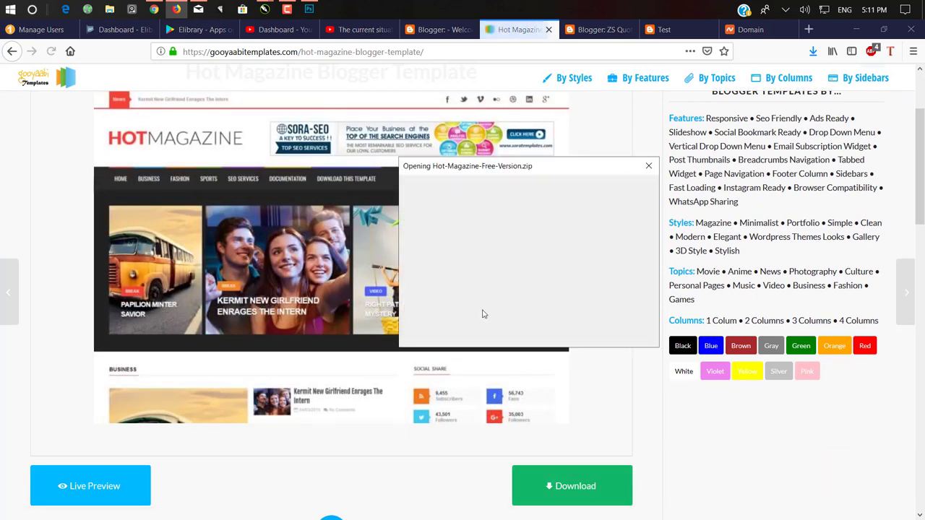
{"action": "left_click", "coordinate": [573, 334]}
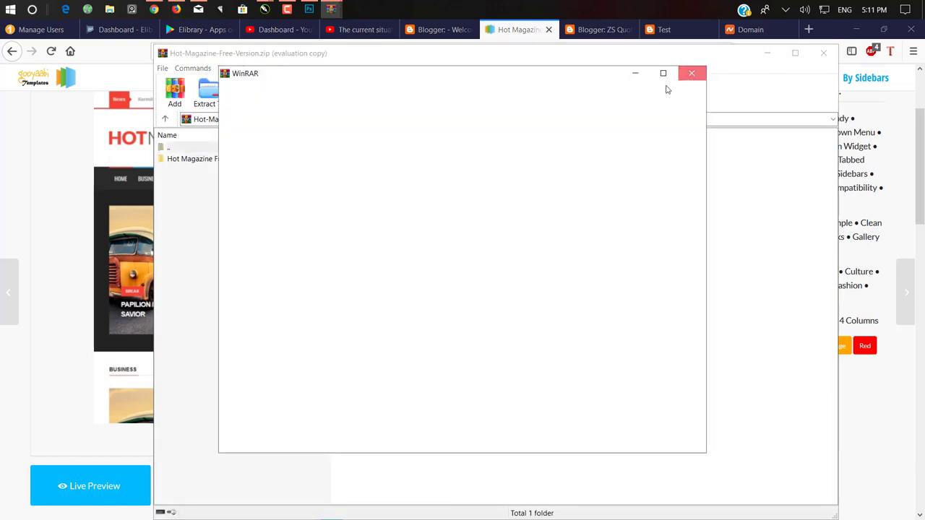
Step: Extract Hot Magazine Free Version.xml from the archive's template folder to the Desktop
{"action": "double_click", "coordinate": [280, 160]}
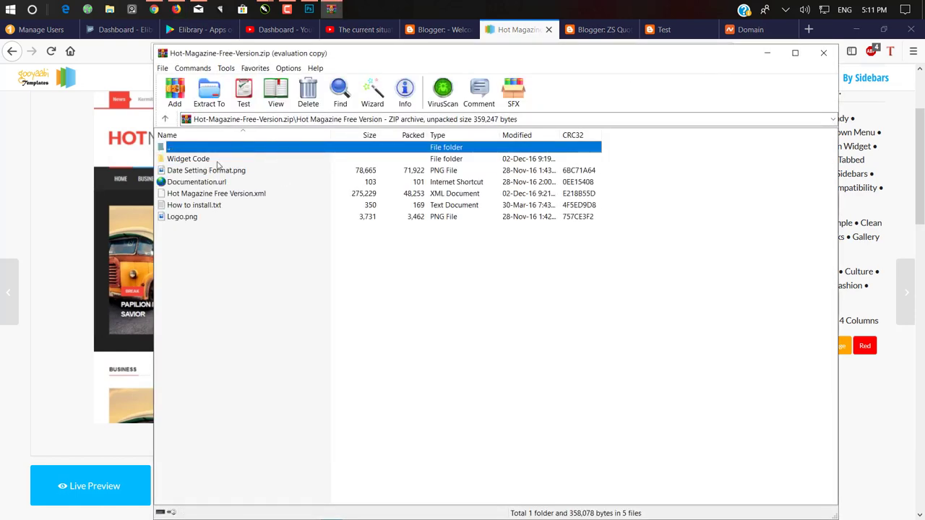
{"action": "left_click", "coordinate": [263, 194]}
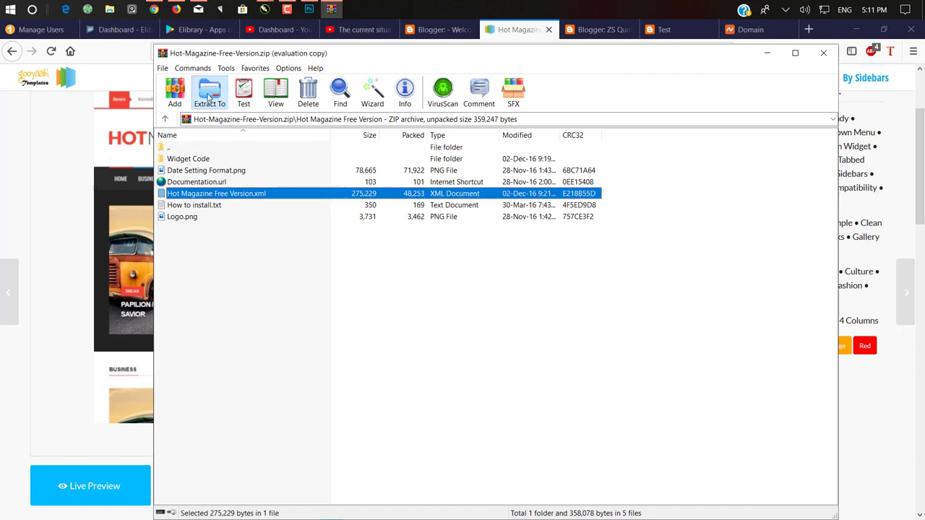
{"action": "left_click", "coordinate": [209, 91]}
{"action": "left_click", "coordinate": [542, 287]}
{"action": "left_click", "coordinate": [528, 410]}
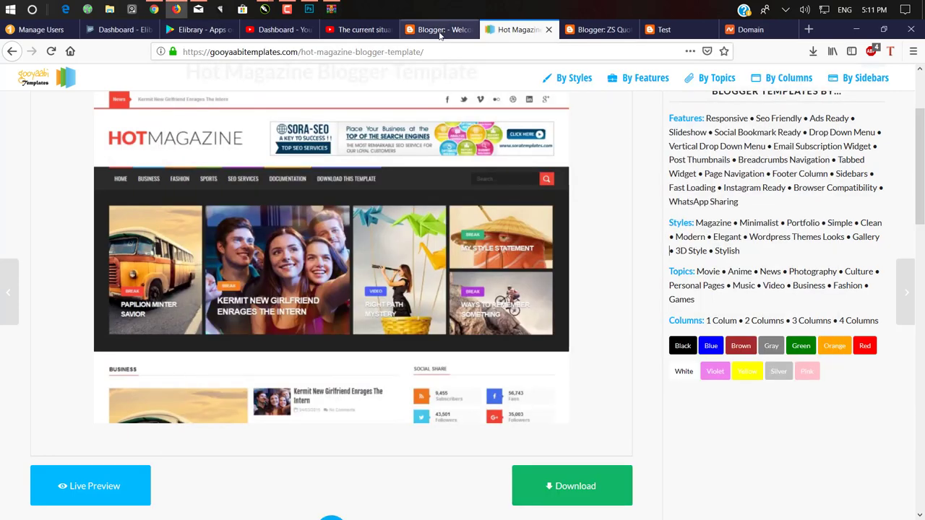
Step: Return to the ZS Quotes theme page in Blogger, open Backup / Restore, and browse for a theme file to upload
{"action": "left_click", "coordinate": [440, 35]}
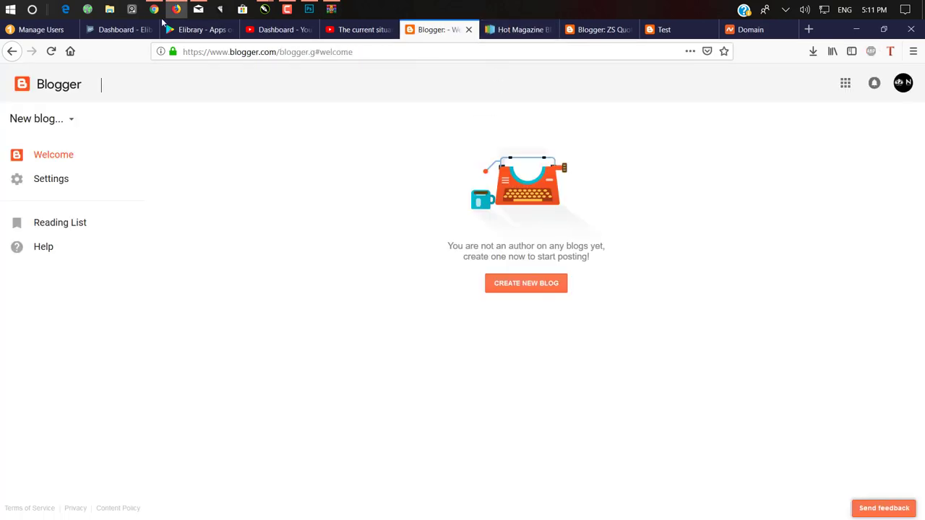
{"action": "left_click", "coordinate": [598, 28]}
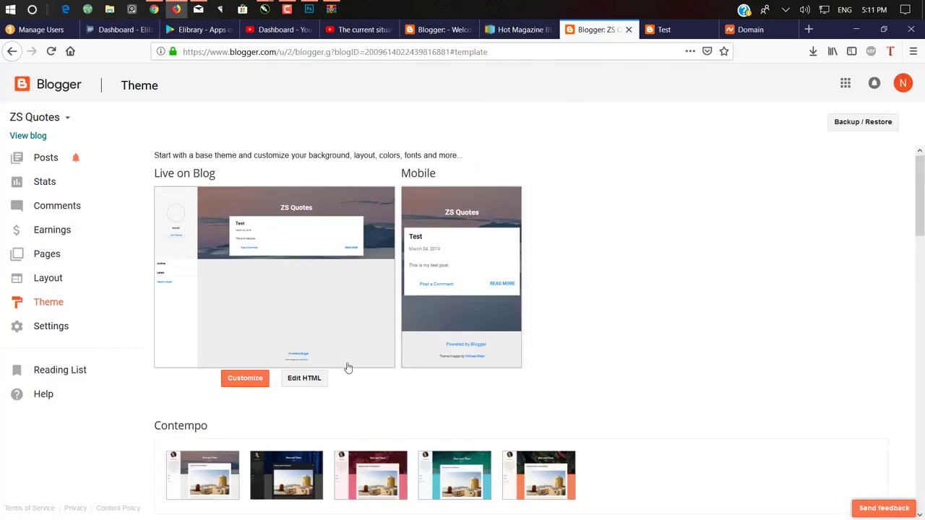
{"action": "left_click", "coordinate": [860, 130]}
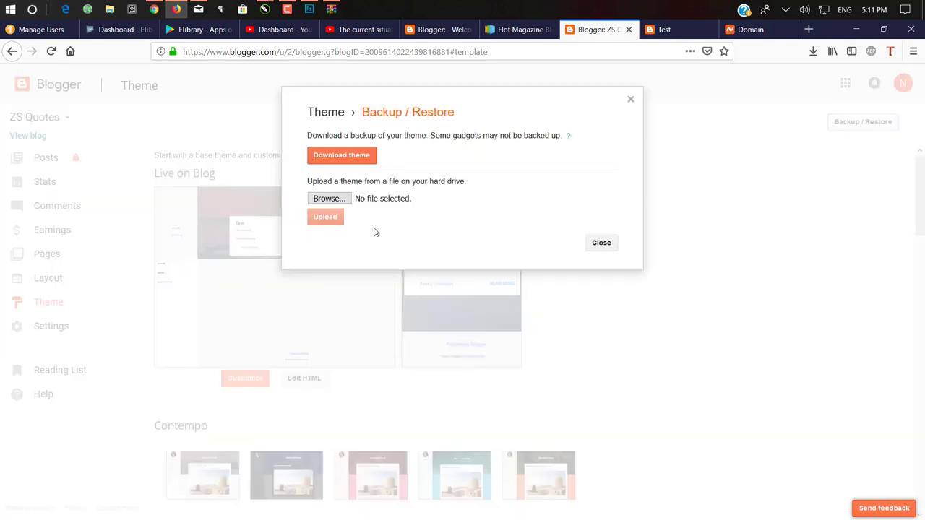
{"action": "left_click", "coordinate": [323, 203]}
Step: Look through the Desktop and Downloads folders for the extracted Hot Magazine theme file
{"action": "scroll", "coordinate": [371, 242], "scroll_direction": "down", "scroll_amount": 10}
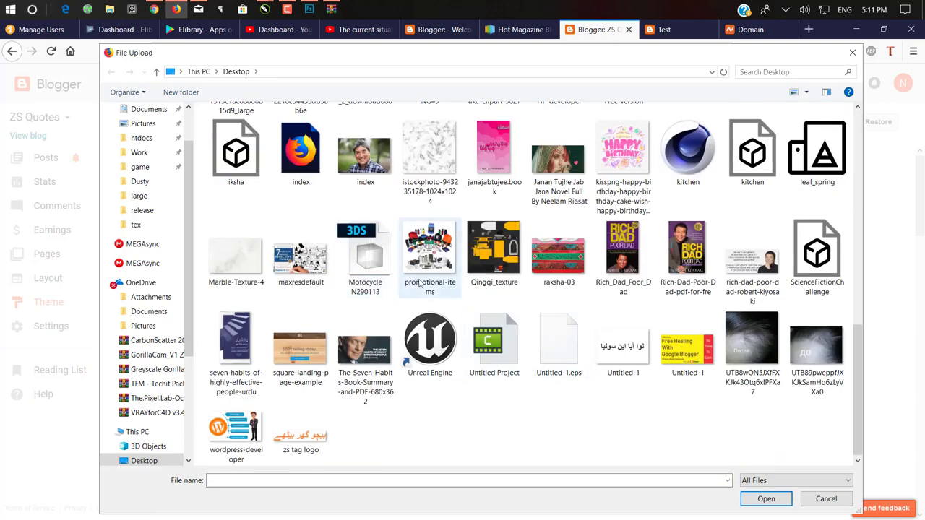
{"action": "scroll", "coordinate": [423, 282], "scroll_direction": "up", "scroll_amount": 3}
{"action": "scroll", "coordinate": [416, 289], "scroll_direction": "up", "scroll_amount": 2}
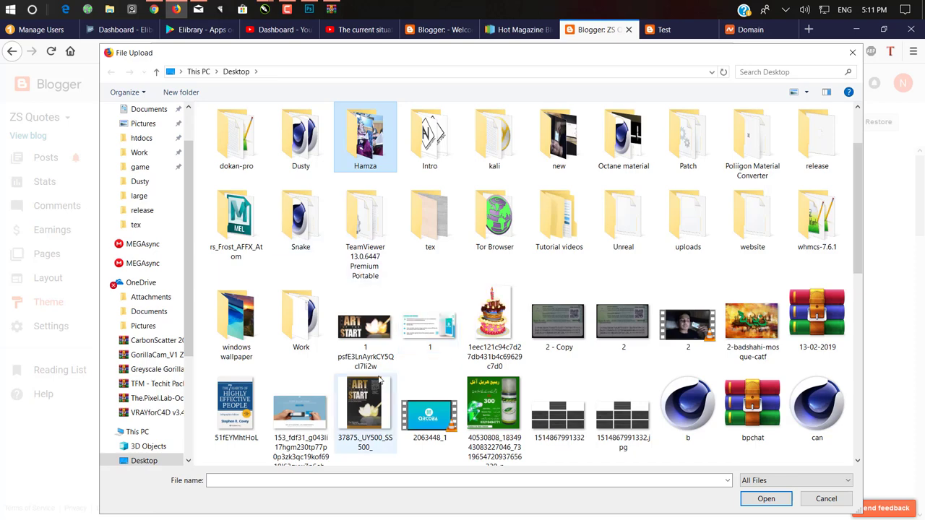
{"action": "scroll", "coordinate": [360, 277], "scroll_direction": "up", "scroll_amount": 1}
{"action": "scroll", "coordinate": [303, 266], "scroll_direction": "down", "scroll_amount": 8}
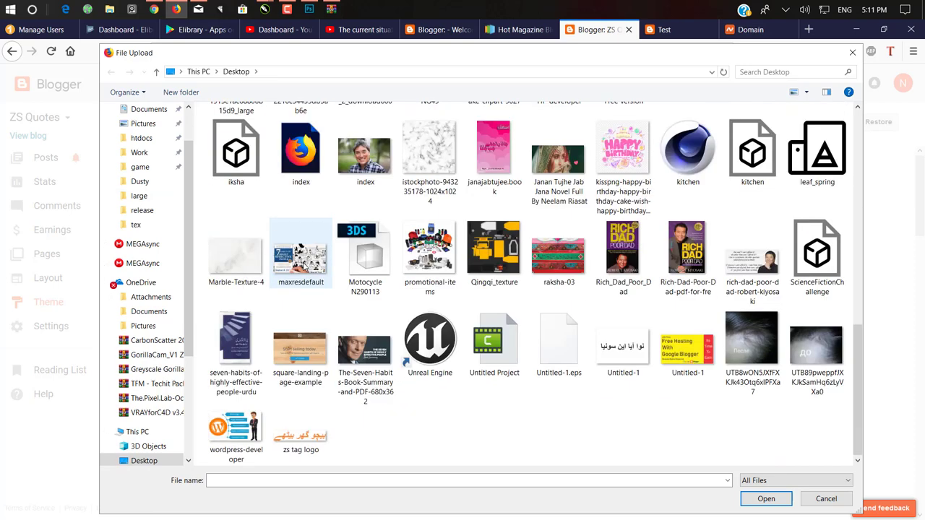
{"action": "left_click", "coordinate": [400, 318]}
{"action": "left_click", "coordinate": [235, 257]}
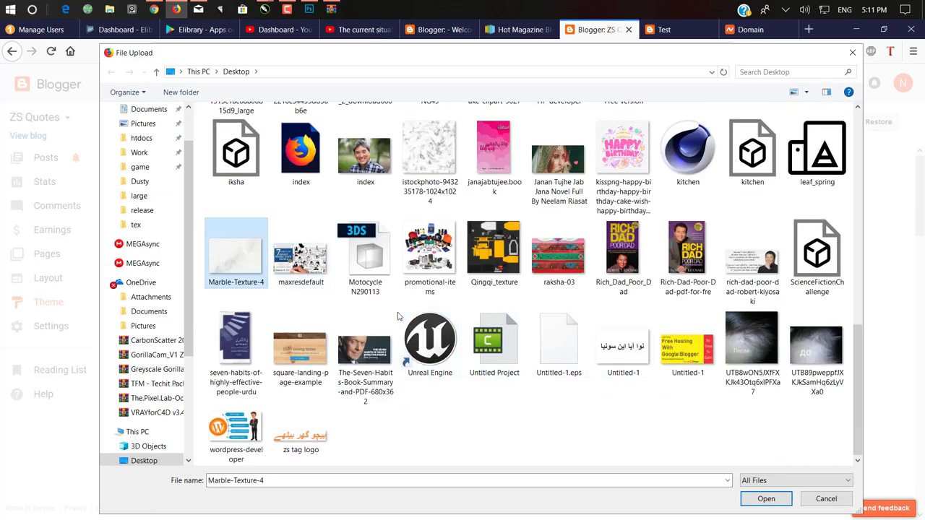
{"action": "left_click", "coordinate": [300, 257]}
{"action": "left_click", "coordinate": [365, 257]}
{"action": "left_click", "coordinate": [301, 257]}
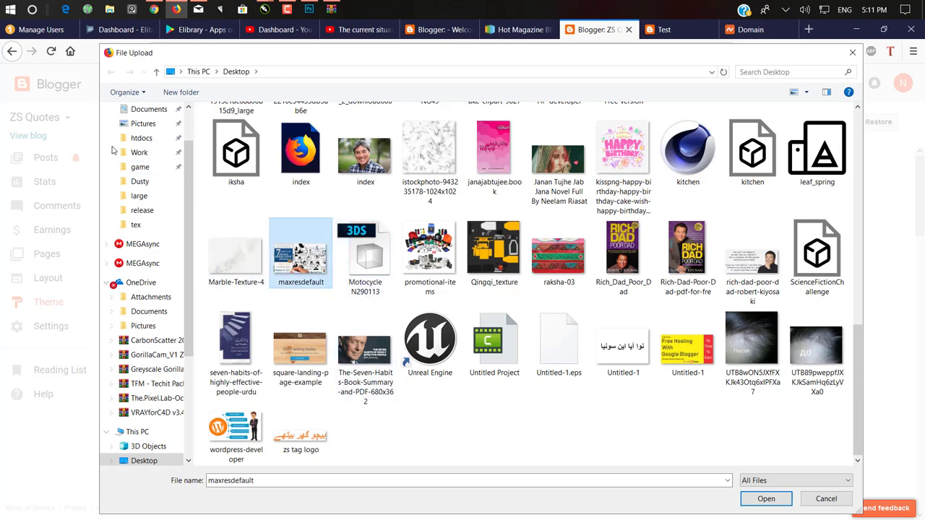
{"action": "scroll", "coordinate": [115, 335], "scroll_direction": "up", "scroll_amount": 5}
{"action": "left_click", "coordinate": [149, 147]}
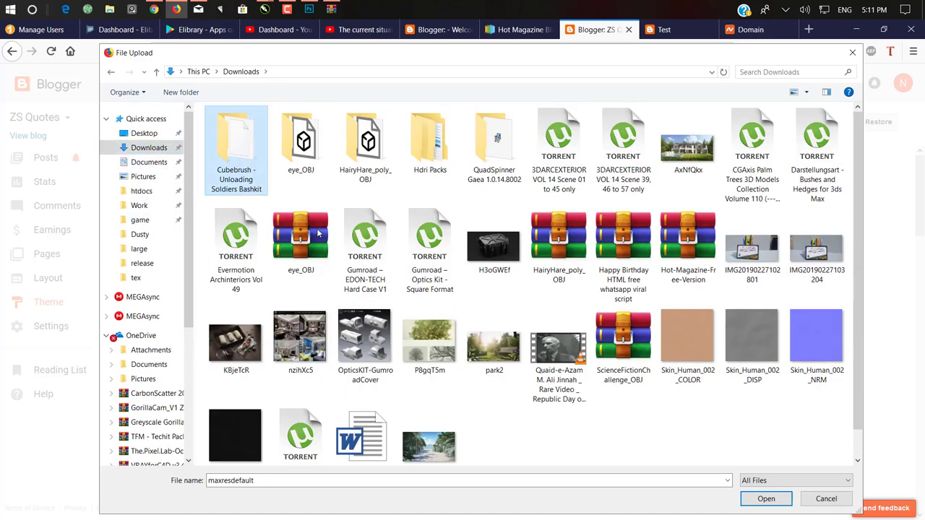
{"action": "scroll", "coordinate": [379, 372], "scroll_direction": "down", "scroll_amount": 1}
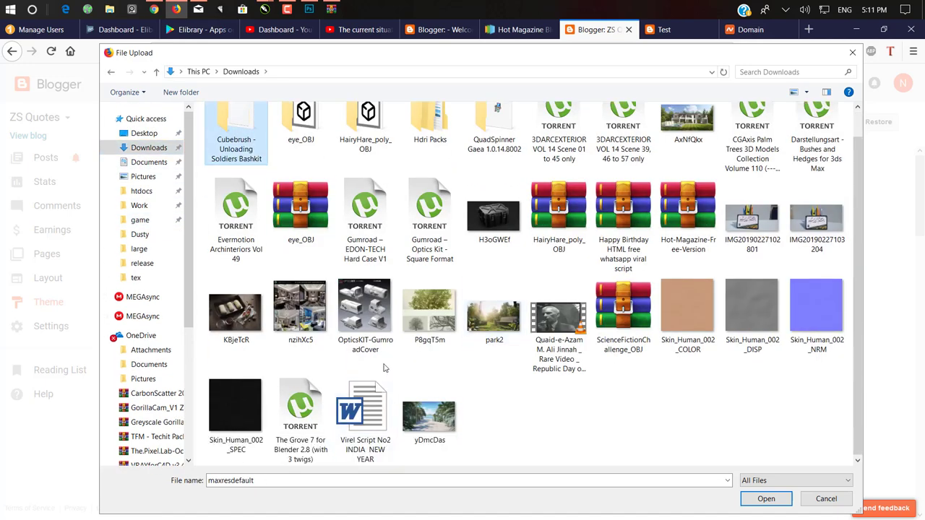
{"action": "scroll", "coordinate": [384, 369], "scroll_direction": "up", "scroll_amount": 1}
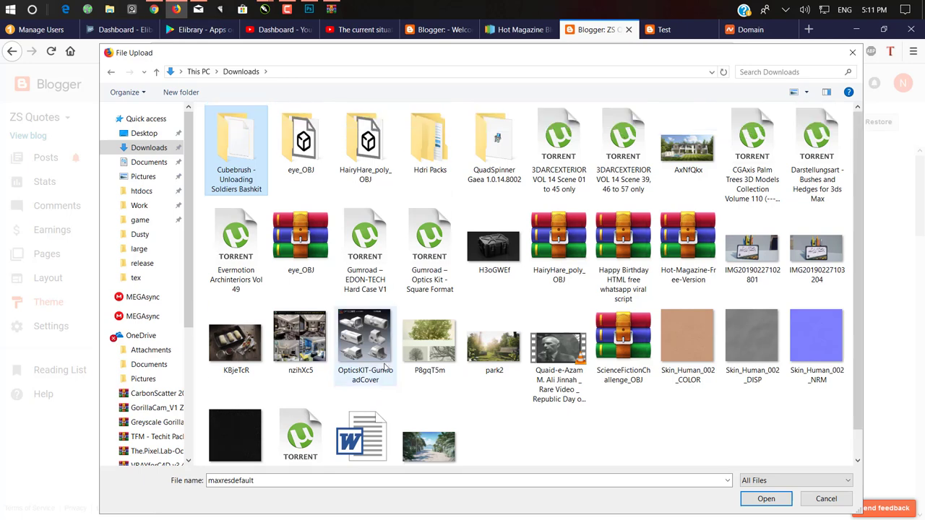
Step: Choose Hot Magazine Free Version.xml from the Desktop and upload it as the blog's theme
{"action": "left_click", "coordinate": [143, 133]}
{"action": "scroll", "coordinate": [508, 231], "scroll_direction": "down", "scroll_amount": 3}
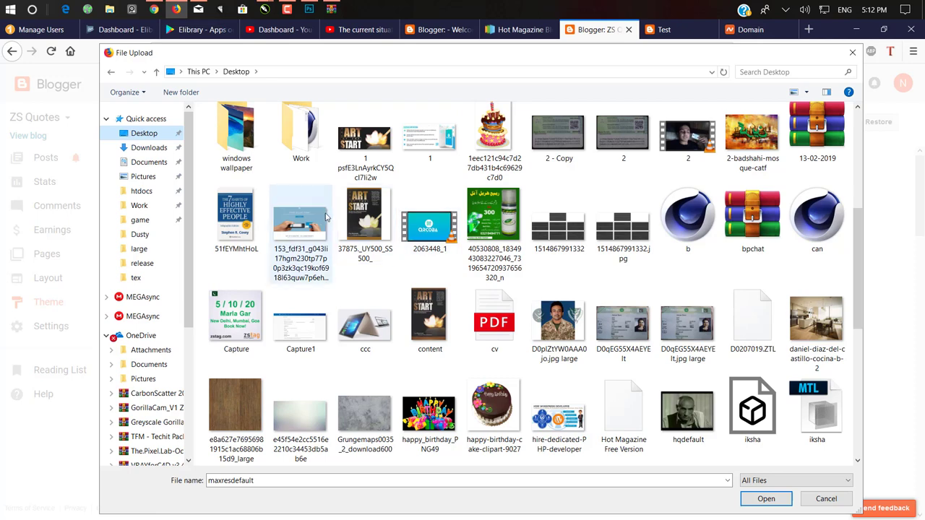
{"action": "scroll", "coordinate": [327, 215], "scroll_direction": "down", "scroll_amount": 2}
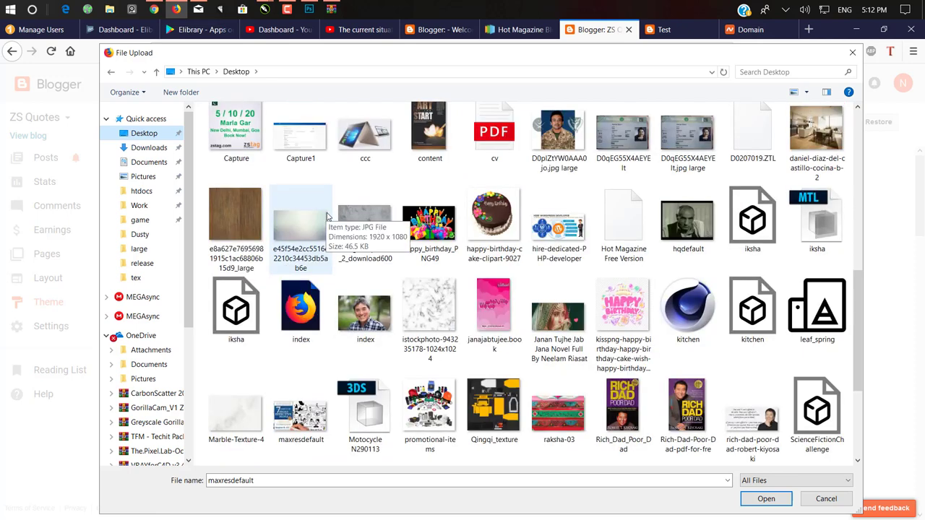
{"action": "double_click", "coordinate": [626, 257]}
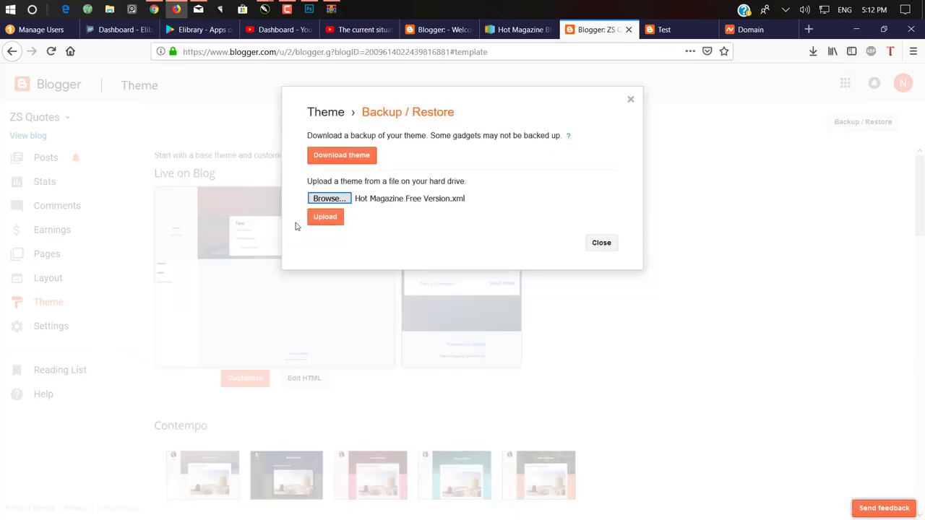
{"action": "left_click", "coordinate": [320, 224]}
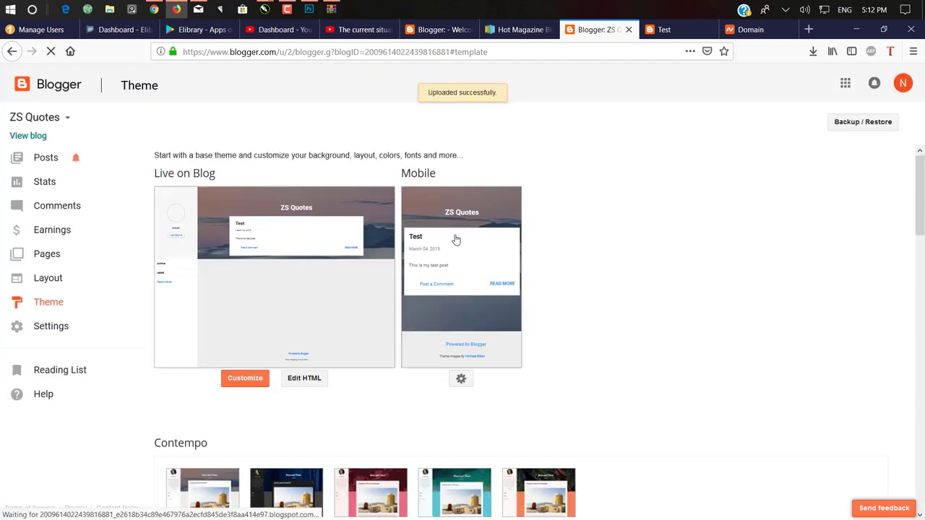
{"action": "left_click", "coordinate": [670, 27]}
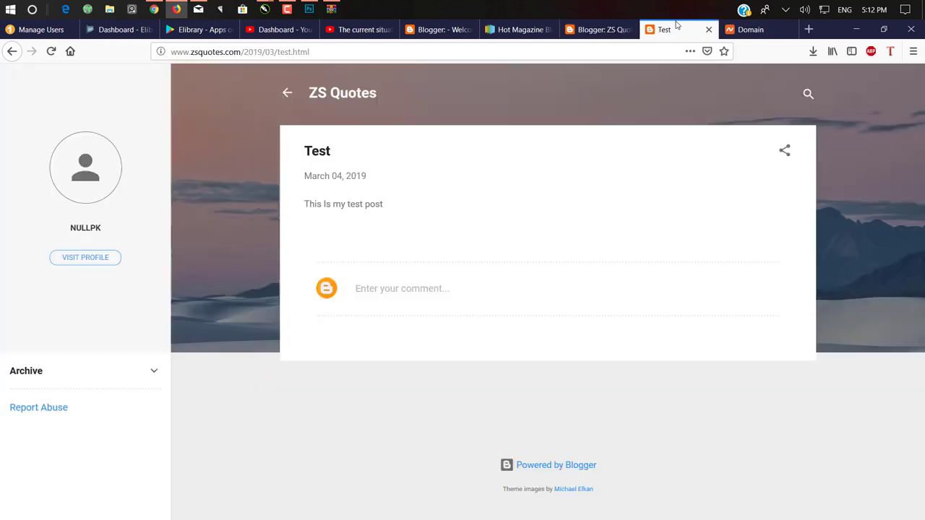
{"action": "left_click", "coordinate": [50, 51]}
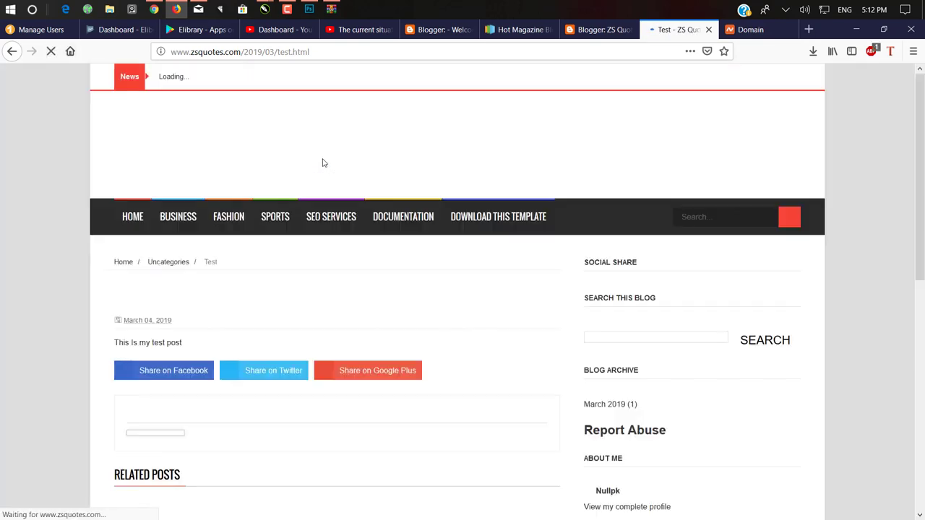
{"action": "scroll", "coordinate": [337, 231], "scroll_direction": "down", "scroll_amount": 5}
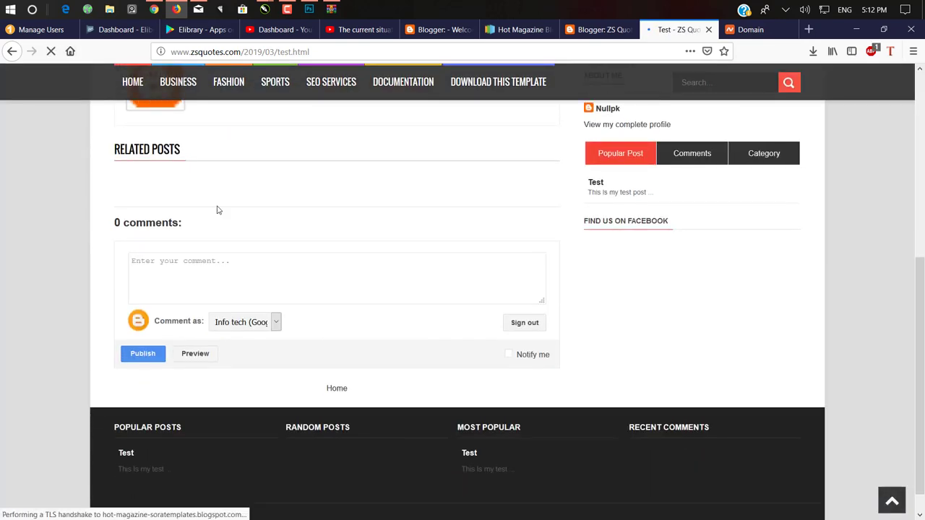
{"action": "scroll", "coordinate": [216, 208], "scroll_direction": "up", "scroll_amount": 5}
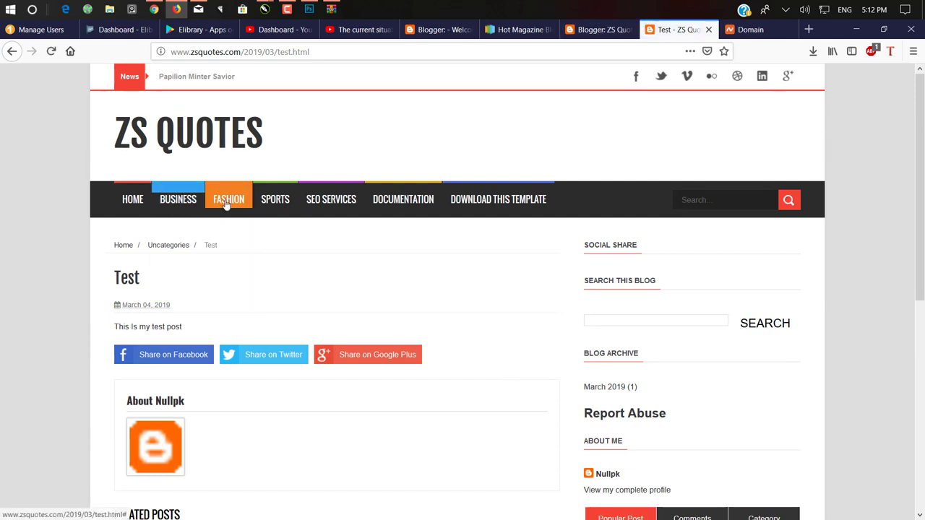
Step: Open the HTML editor for the blog's theme and look through the template code
{"action": "left_click", "coordinate": [596, 30]}
{"action": "left_click", "coordinate": [308, 381]}
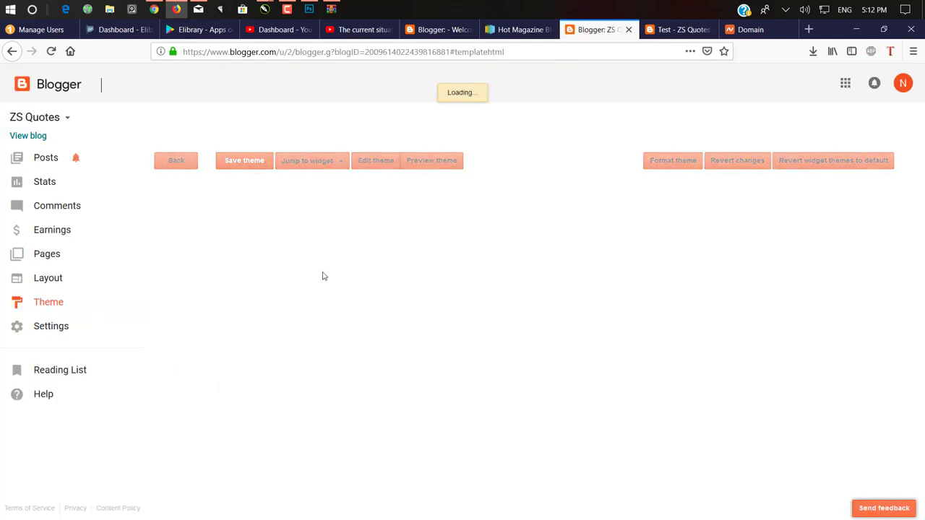
{"action": "scroll", "coordinate": [321, 264], "scroll_direction": "down", "scroll_amount": 10}
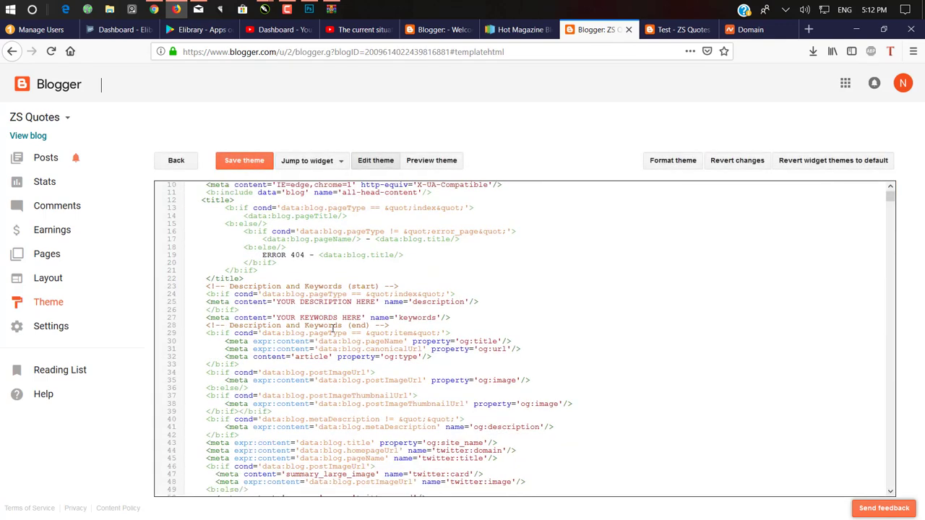
{"action": "scroll", "coordinate": [651, 238], "scroll_direction": "down", "scroll_amount": 9}
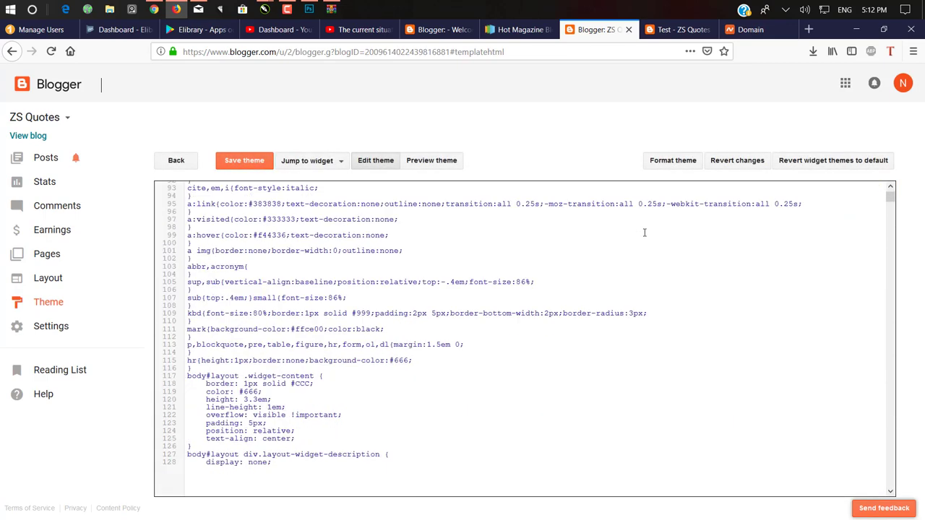
Step: Go back to the test post and review the new theme's layout from header to footer
{"action": "left_click", "coordinate": [682, 30]}
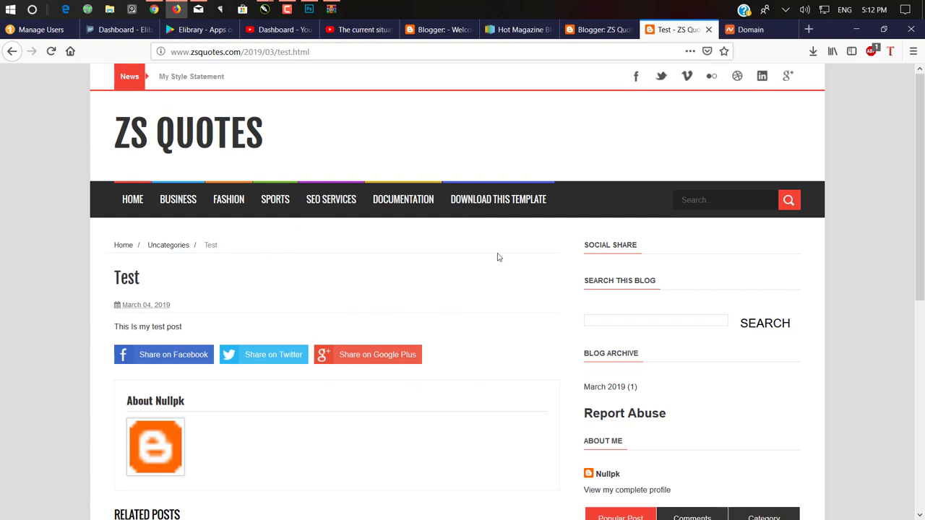
{"action": "scroll", "coordinate": [496, 196], "scroll_direction": "down", "scroll_amount": 4}
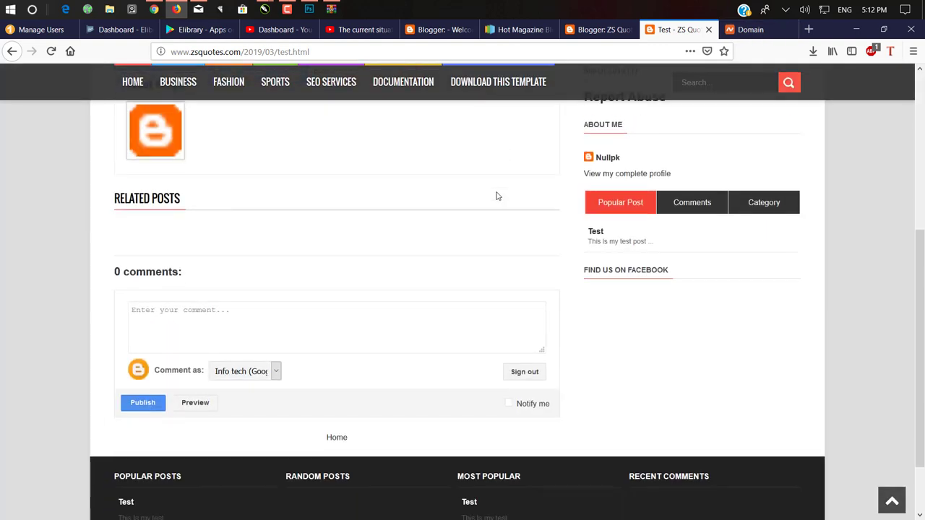
{"action": "scroll", "coordinate": [496, 196], "scroll_direction": "down", "scroll_amount": 1}
{"action": "scroll", "coordinate": [493, 192], "scroll_direction": "up", "scroll_amount": 6}
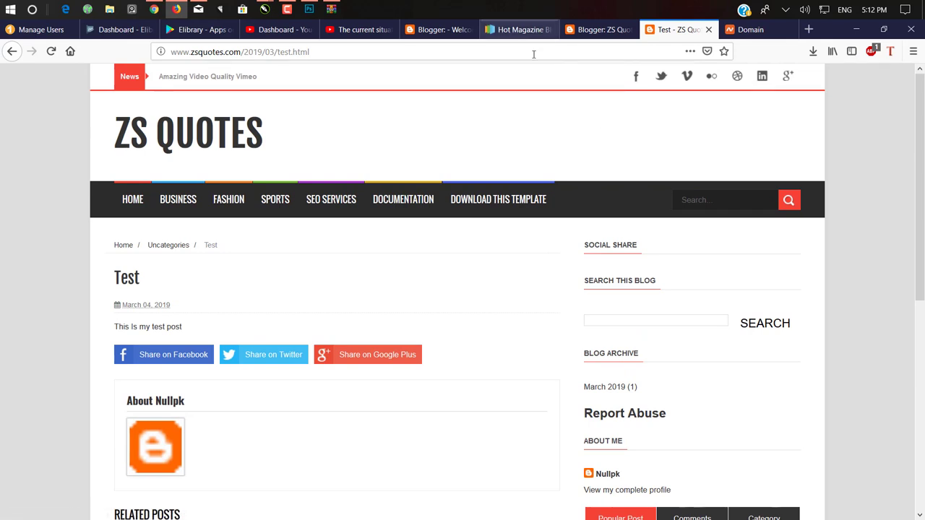
{"action": "mouse_move", "coordinate": [286, 10]}
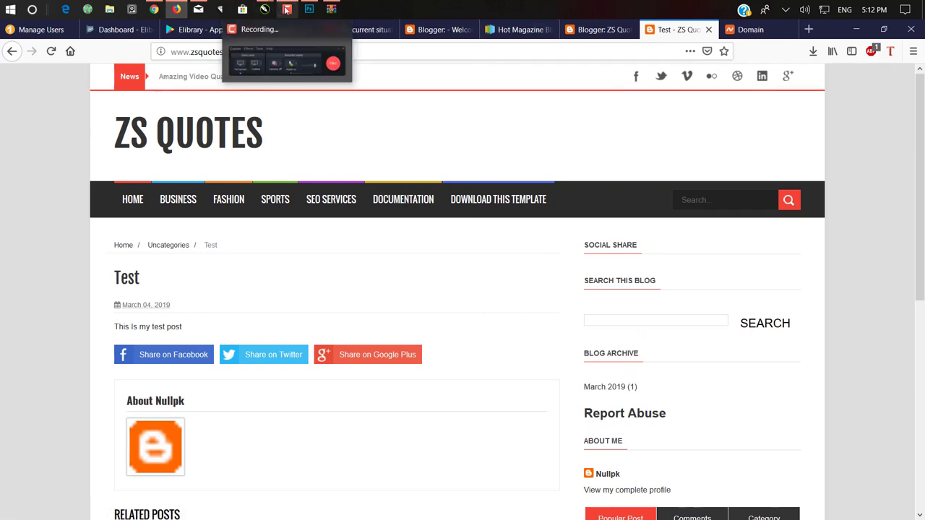